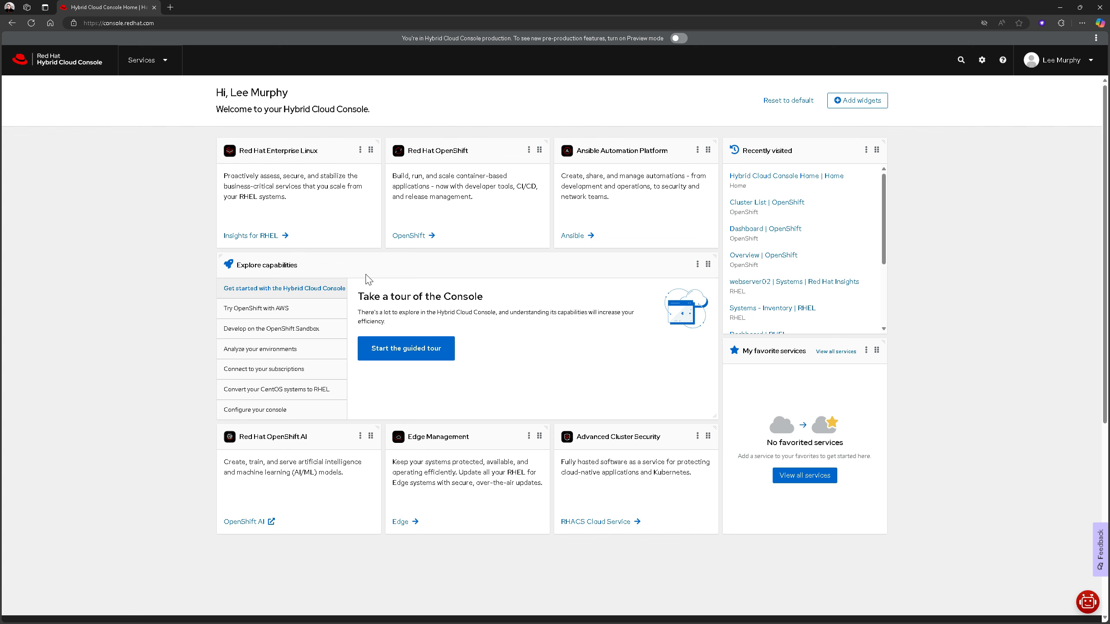
Open the OpenShift cluster list and start creating a new cluster with the Assisted Installer
{"action": "left_click", "coordinate": [404, 237]}
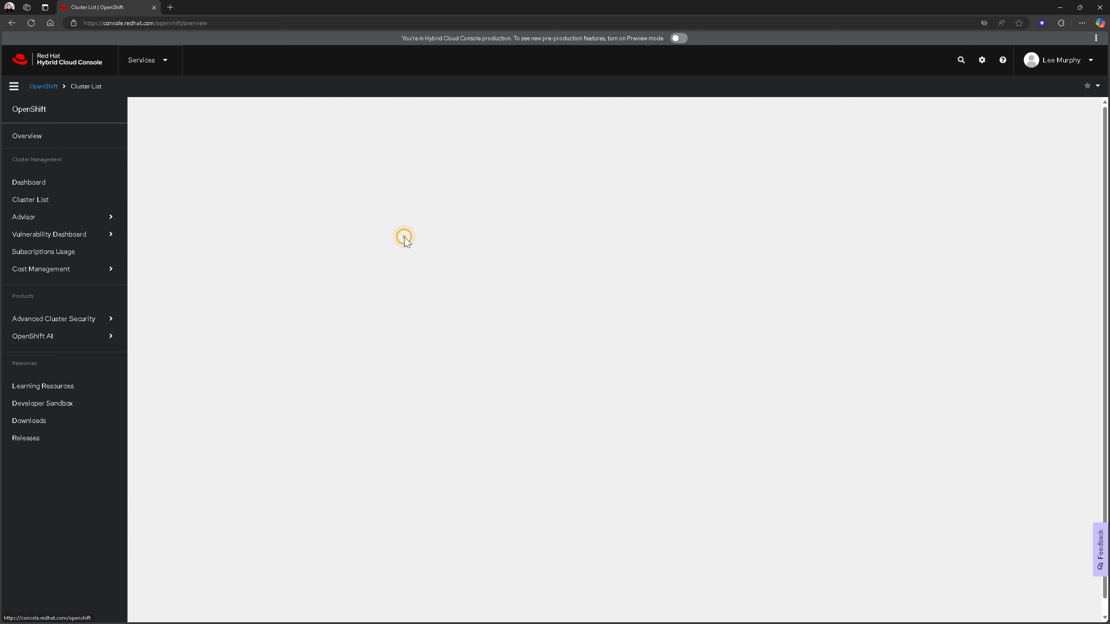
{"action": "left_click", "coordinate": [53, 209]}
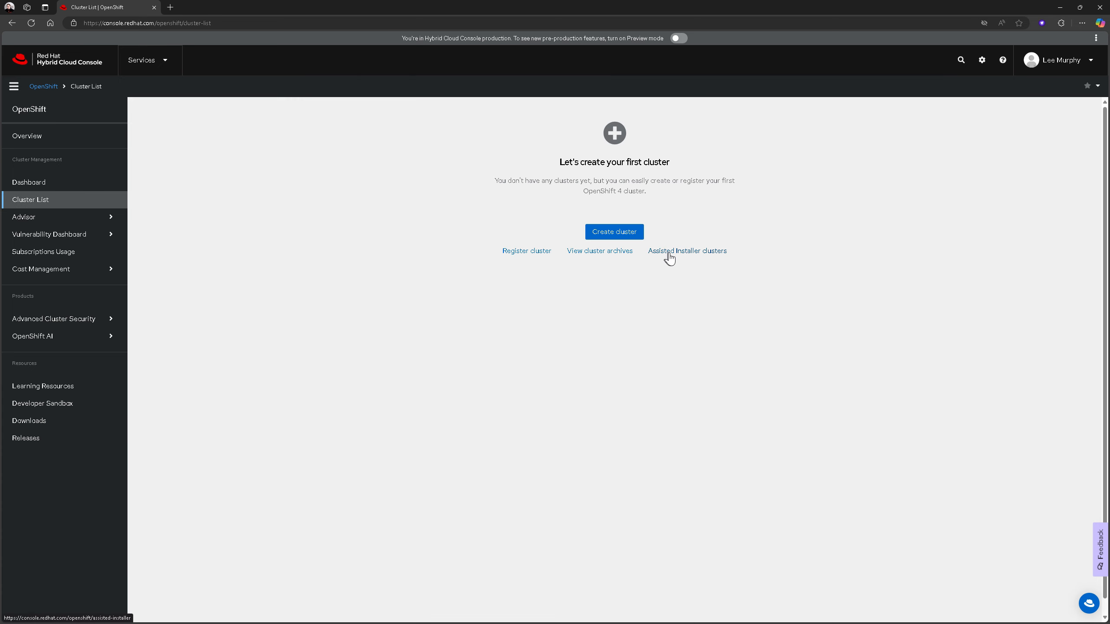
{"action": "left_click", "coordinate": [683, 252]}
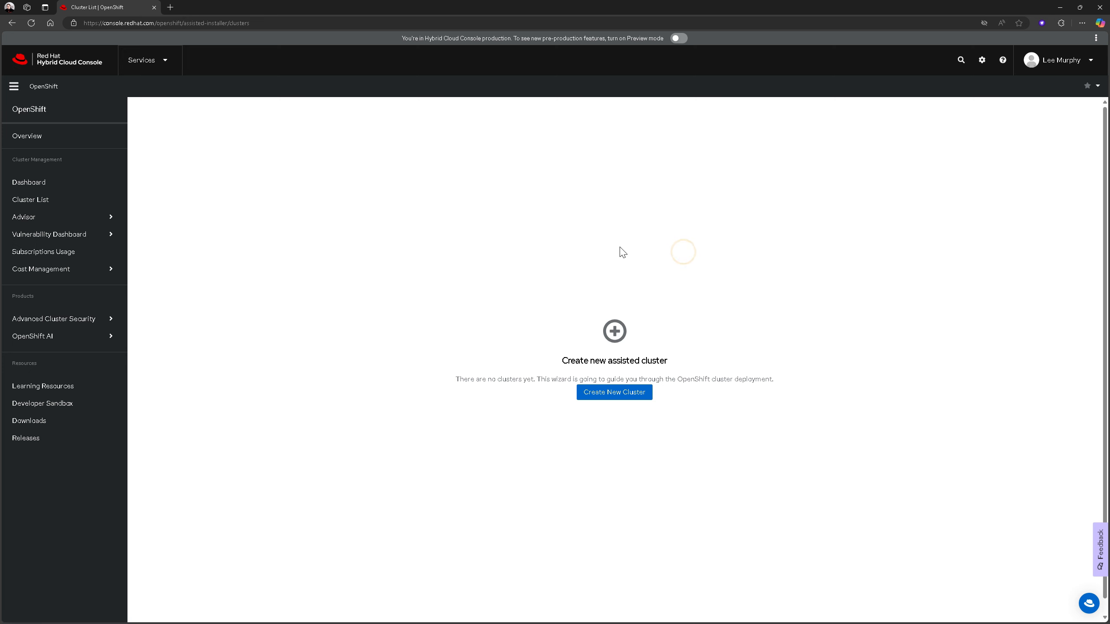
{"action": "left_click", "coordinate": [610, 390]}
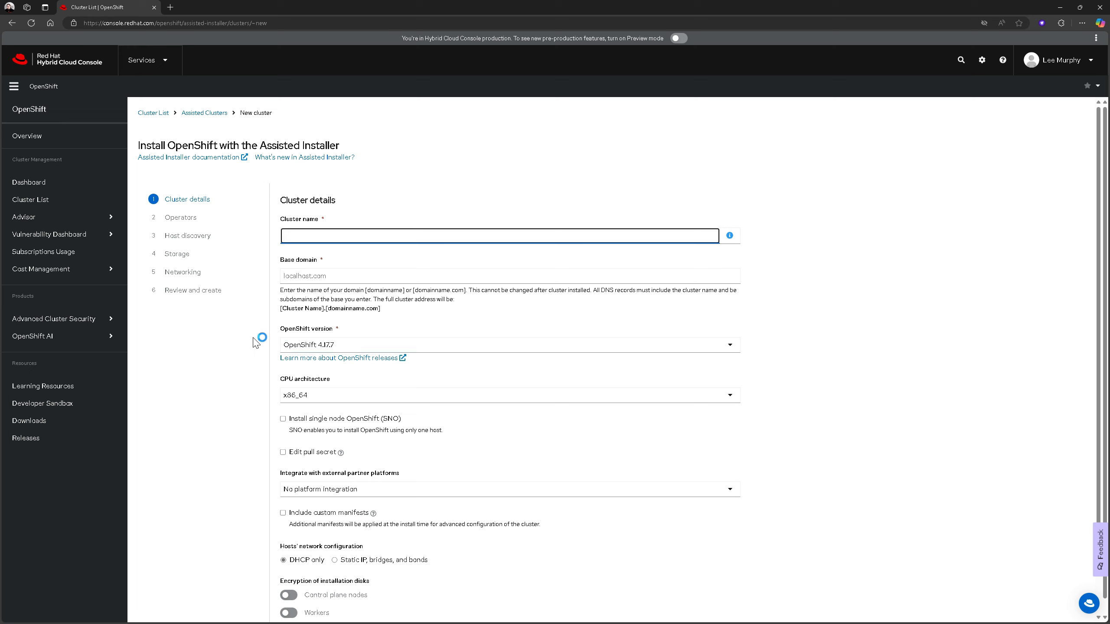
Name the new cluster ocp4 and set its base domain to leelab.cloud
{"action": "type", "text": "ocp4"}
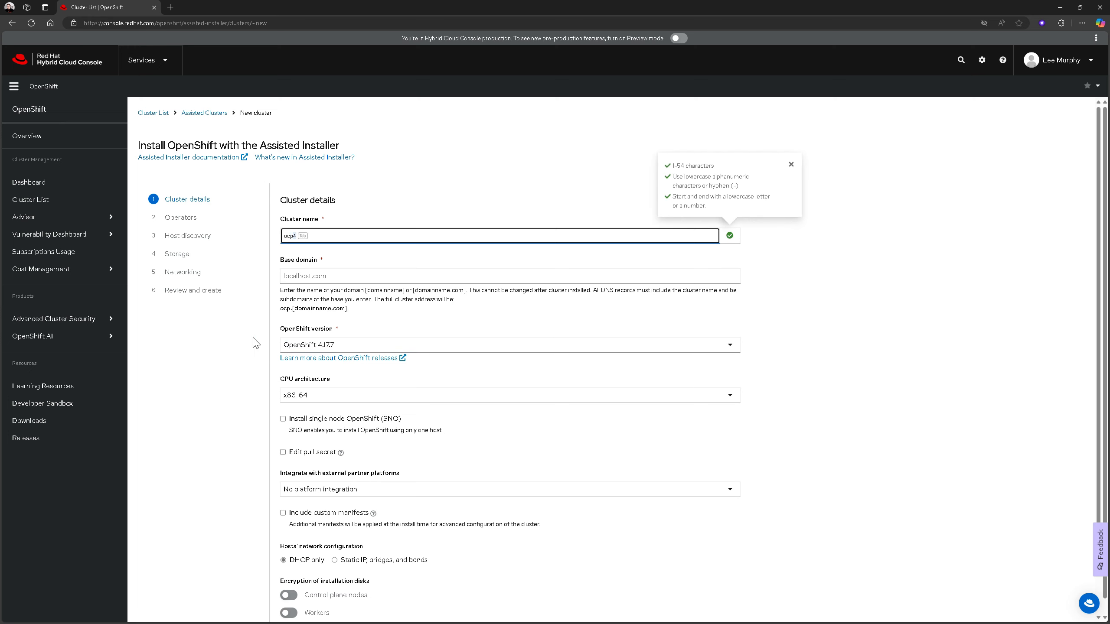
{"action": "key", "text": "Tab"}
{"action": "key", "text": "Tab"}
{"action": "type", "text": "le"}
{"action": "key", "text": "Down"}
{"action": "key", "text": "Return"}
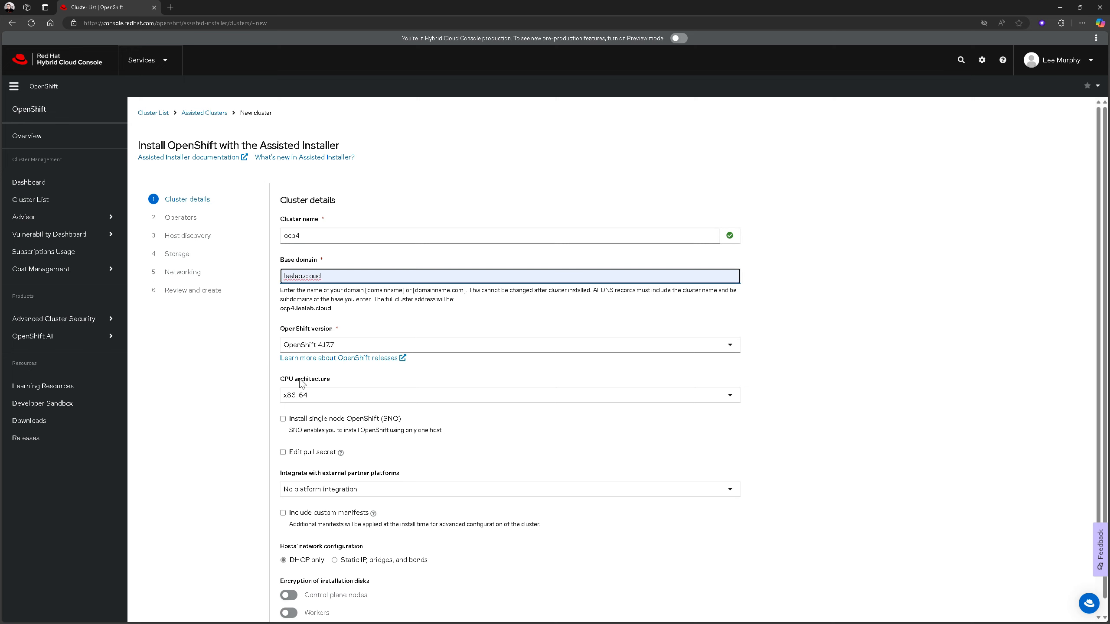
Enable installation of single node OpenShift (SNO) and continue to the operator selection
{"action": "left_click", "coordinate": [283, 419]}
{"action": "scroll", "coordinate": [279, 417], "scroll_direction": "down", "scroll_amount": 3}
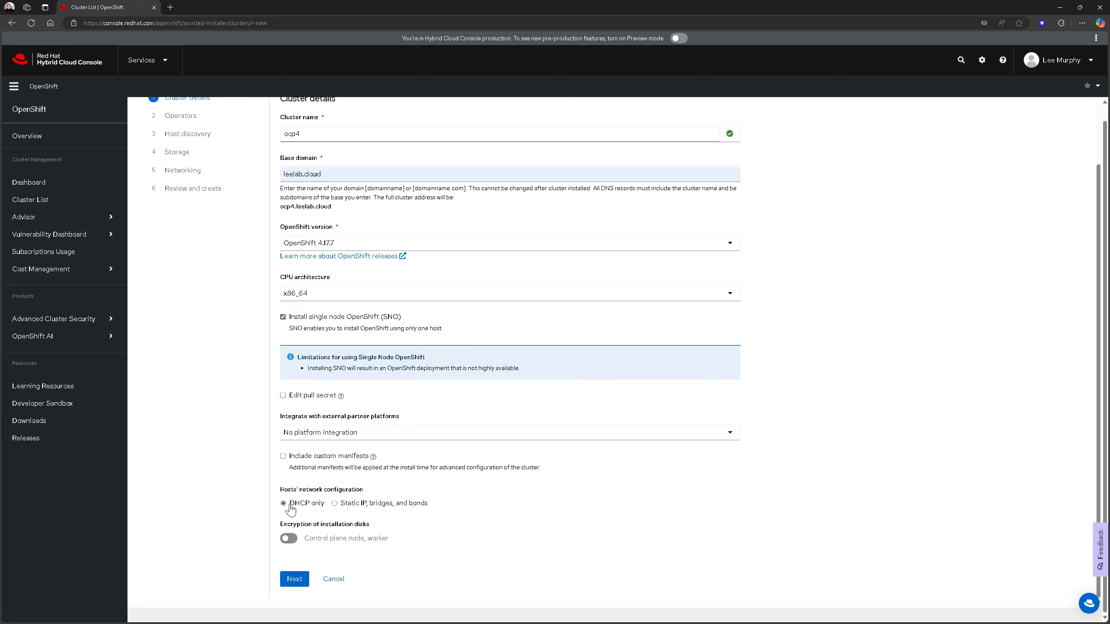
{"action": "left_click", "coordinate": [297, 581]}
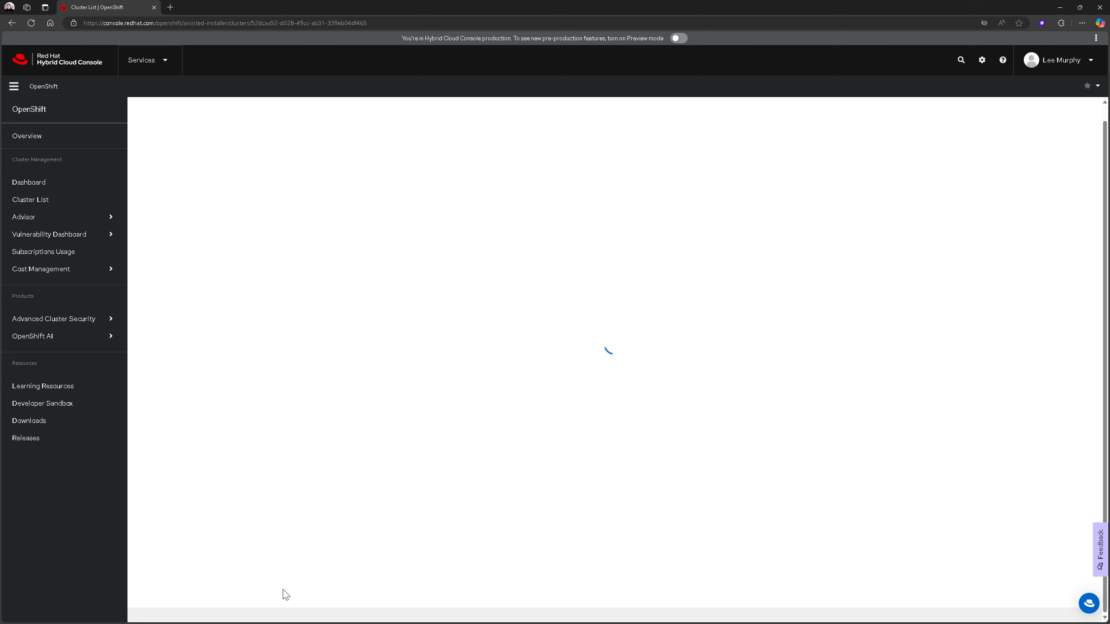
Include the OpenShift Virtualization and Logical Volume Manager Storage operators and continue to host discovery
{"action": "left_click", "coordinate": [283, 204]}
{"action": "left_click", "coordinate": [283, 260]}
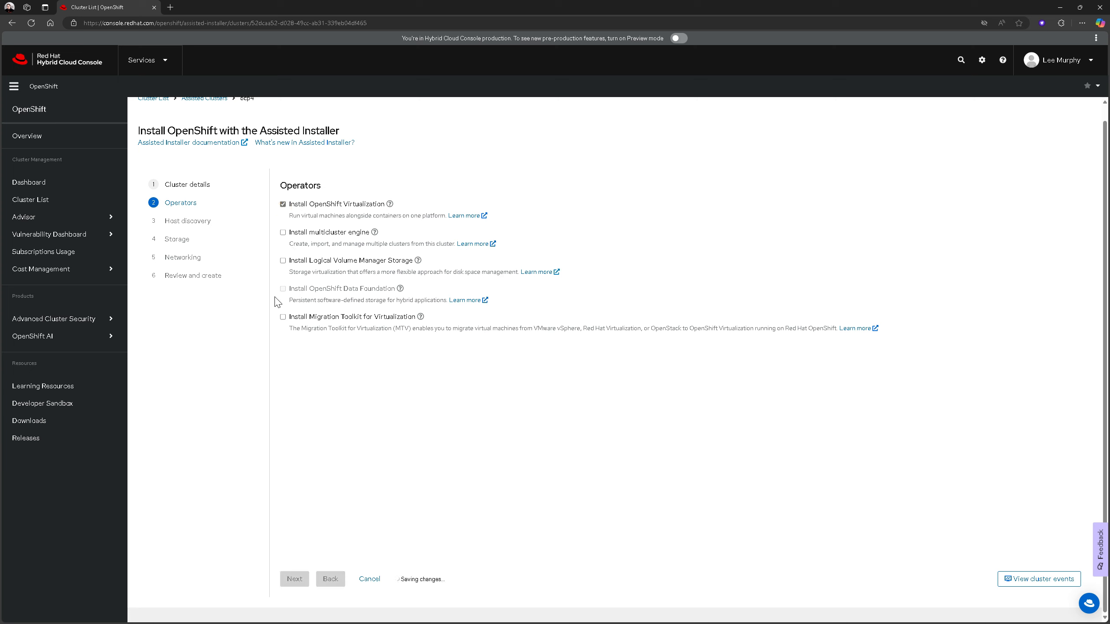
{"action": "left_click", "coordinate": [296, 577]}
Start adding a host with the minimal image file provisioning type
{"action": "left_click", "coordinate": [294, 205]}
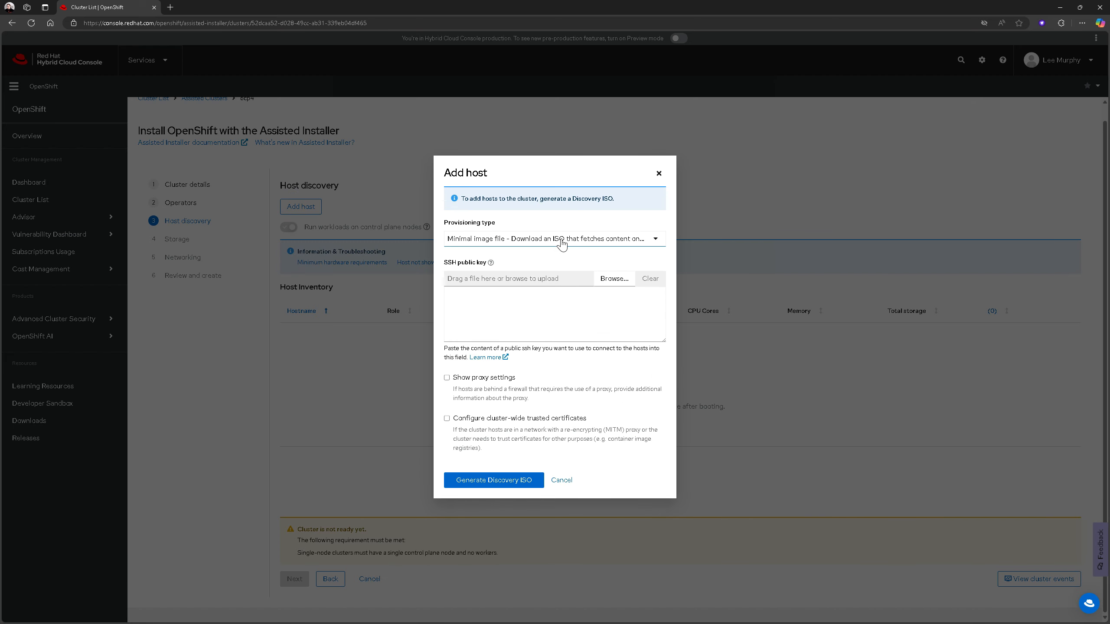
{"action": "left_click", "coordinate": [504, 237]}
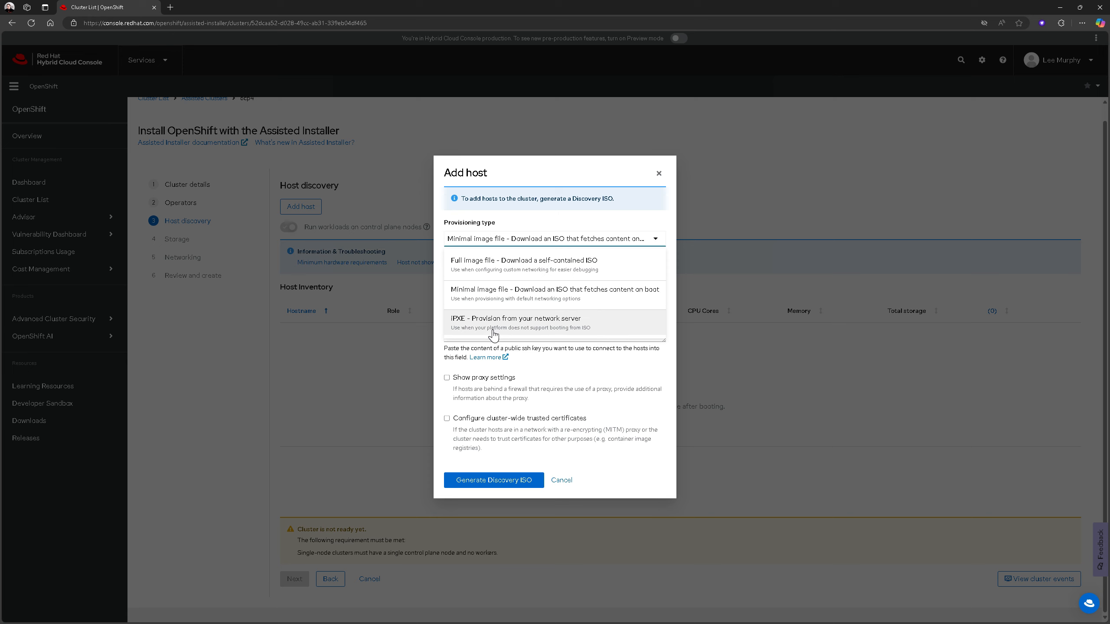
{"action": "left_click", "coordinate": [500, 301]}
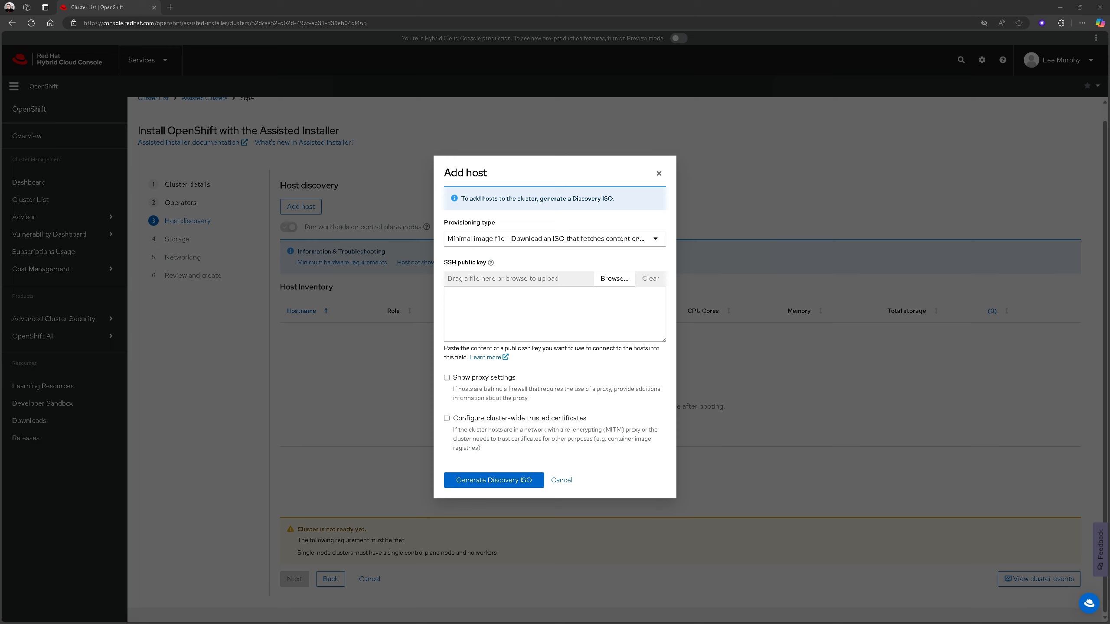
Paste the SSH public key for the host, and generate and download the discovery ISO
{"action": "key", "text": "ctrl+v"}
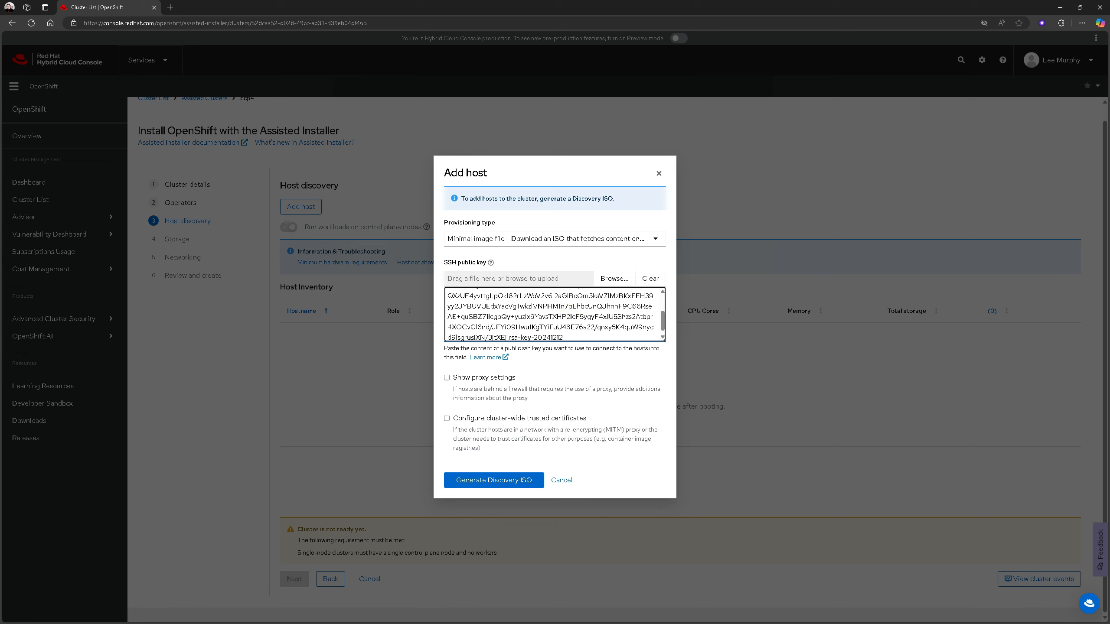
{"action": "left_click", "coordinate": [584, 368]}
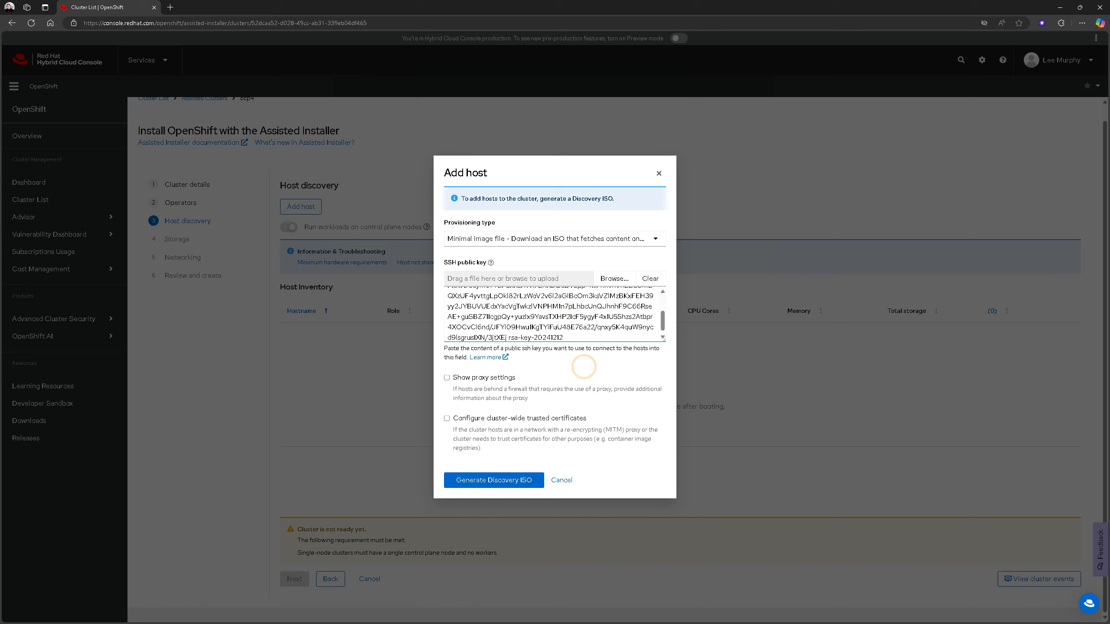
{"action": "left_click", "coordinate": [489, 481]}
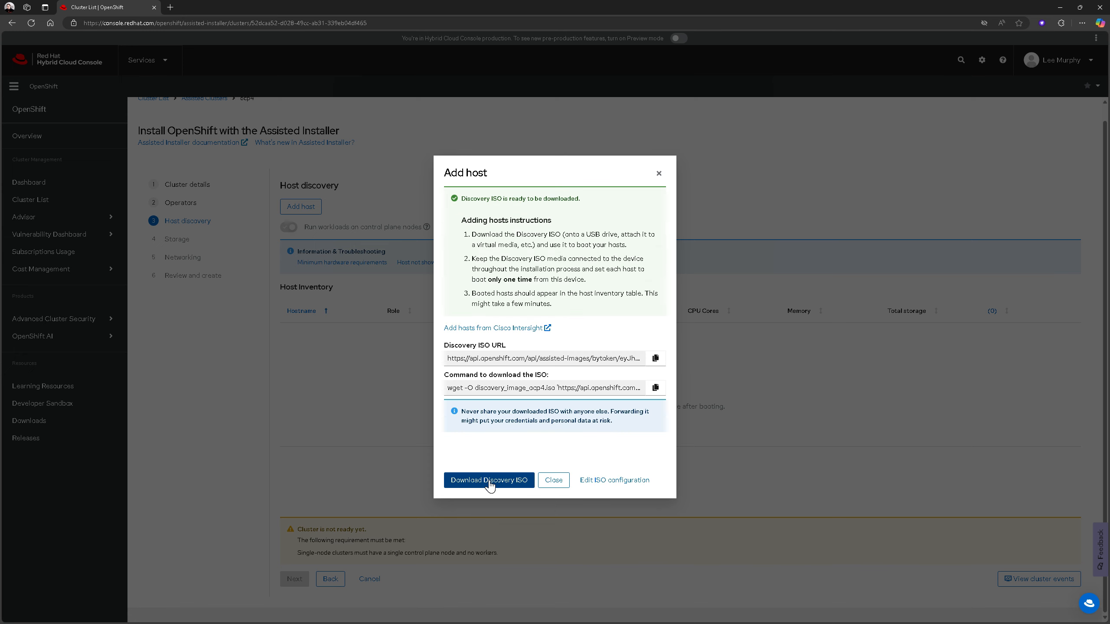
{"action": "left_click", "coordinate": [490, 481]}
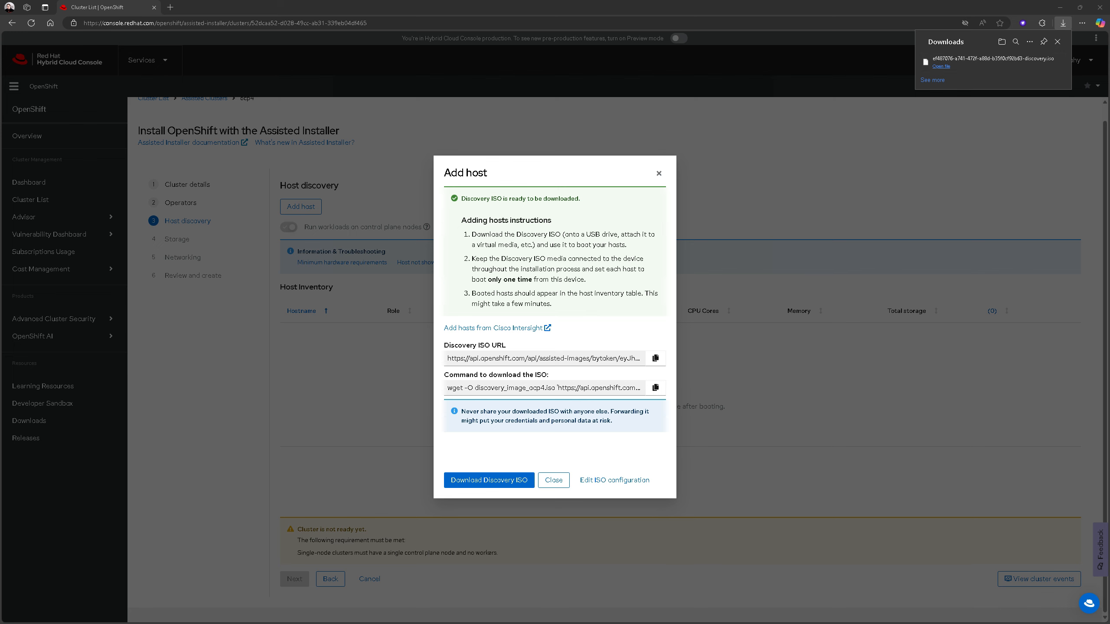
Switch to VMware Workstation and start a new virtual machine with the typical configuration
{"action": "key", "text": "alt+Tab"}
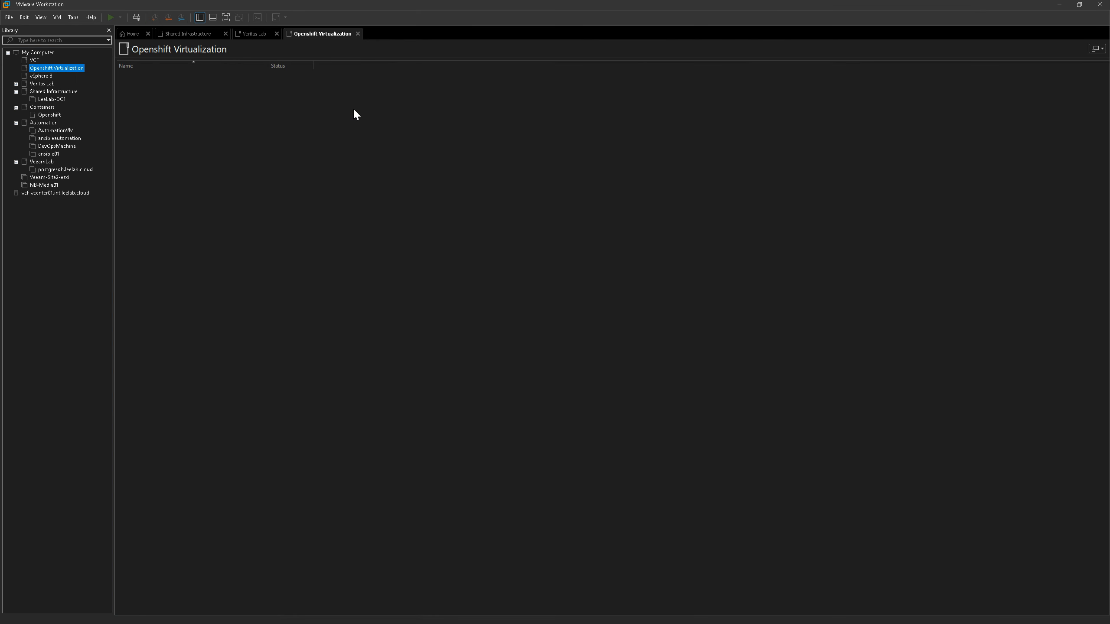
{"action": "left_click", "coordinate": [8, 17]}
{"action": "left_click", "coordinate": [10, 29]}
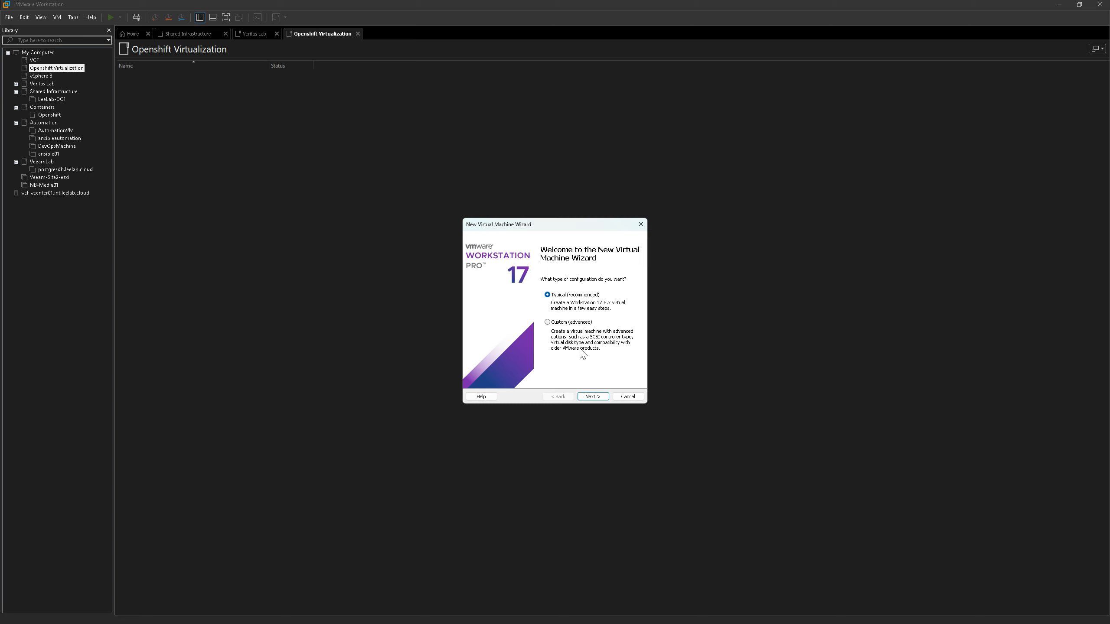
{"action": "left_click", "coordinate": [594, 397]}
Use the newest discovery ISO from the Downloads folder as the virtual machine's installer disc image
{"action": "left_click", "coordinate": [483, 315]}
{"action": "left_click", "coordinate": [620, 324]}
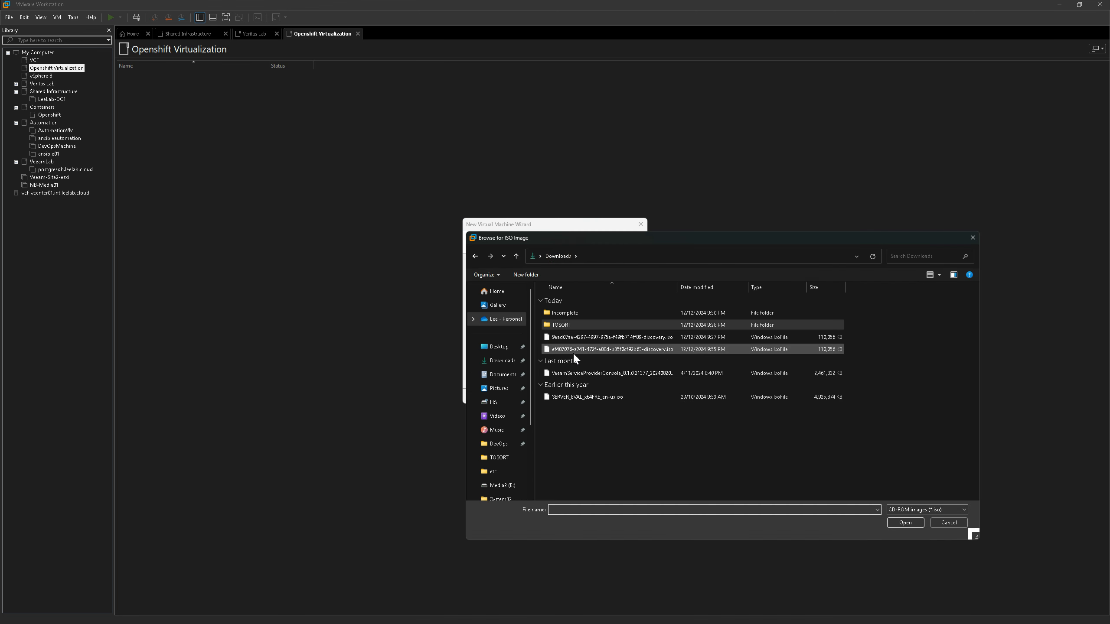
{"action": "left_click", "coordinate": [573, 350]}
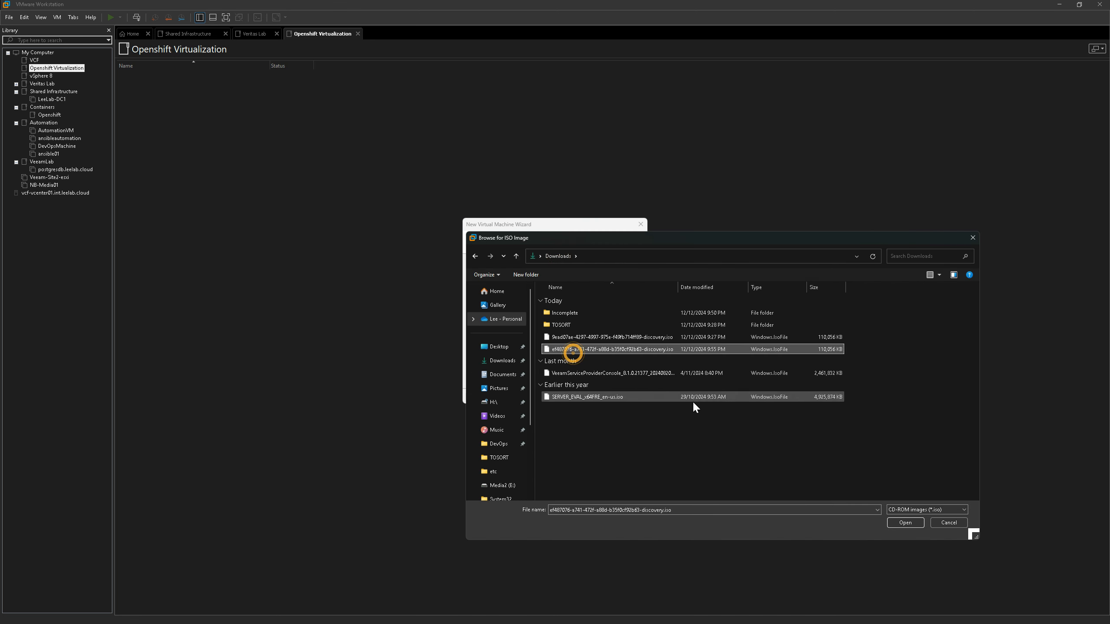
{"action": "left_click", "coordinate": [899, 523]}
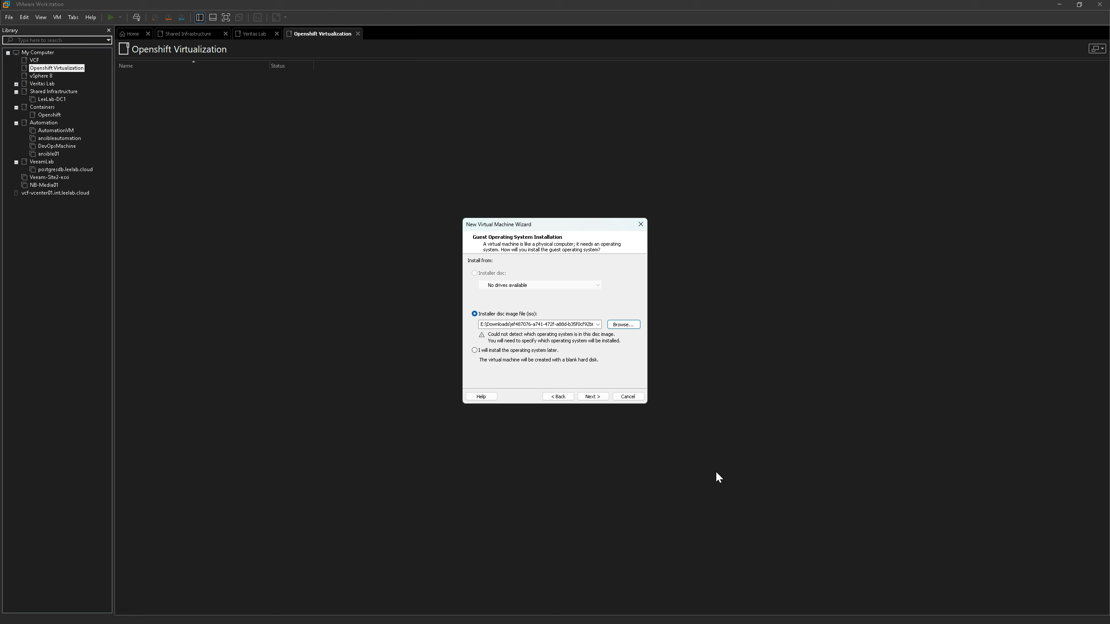
{"action": "left_click", "coordinate": [593, 397]}
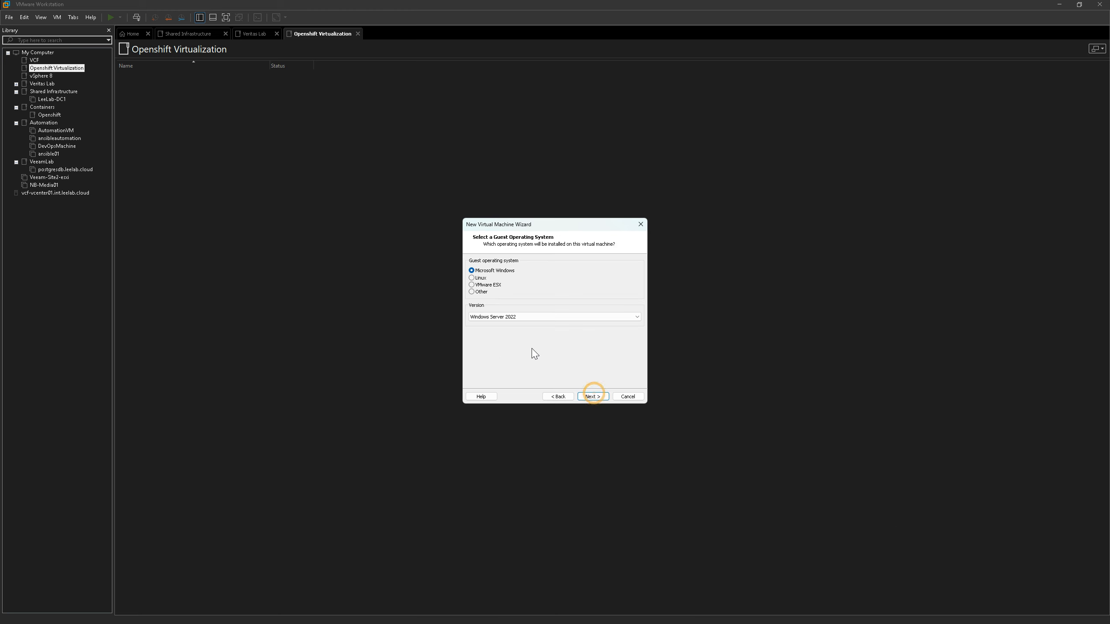
Set the guest operating system to Linux, version Red Hat Enterprise Linux 9 64-bit
{"action": "left_click", "coordinate": [512, 316]}
{"action": "left_click", "coordinate": [512, 316]}
{"action": "left_click", "coordinate": [471, 277]}
{"action": "left_click", "coordinate": [498, 318]}
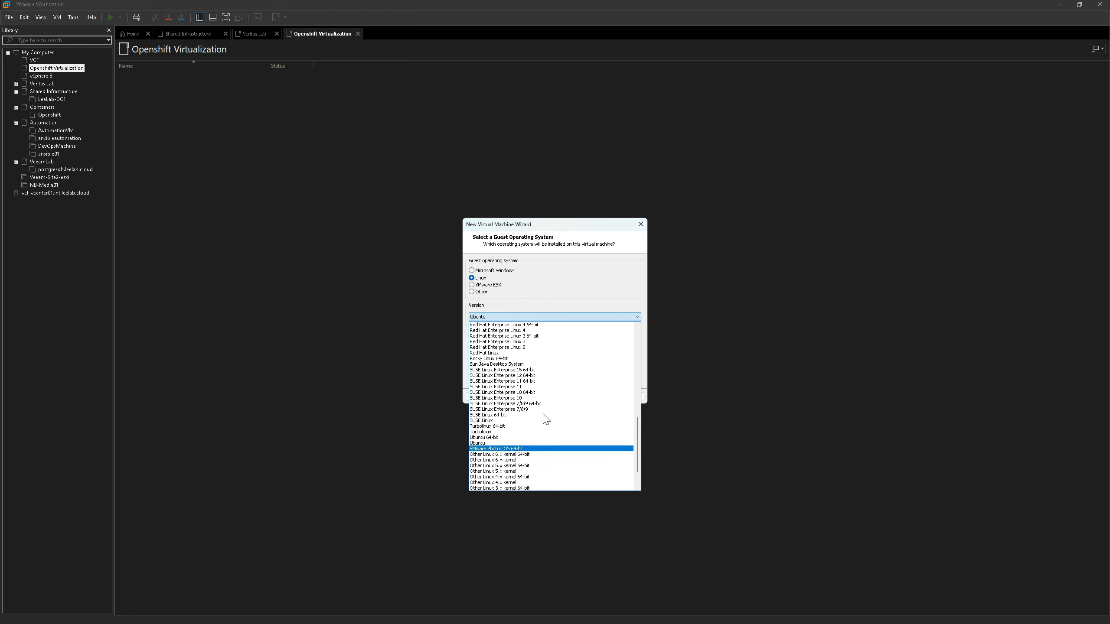
{"action": "scroll", "coordinate": [546, 419], "scroll_direction": "up", "scroll_amount": 3}
{"action": "left_click", "coordinate": [522, 403]}
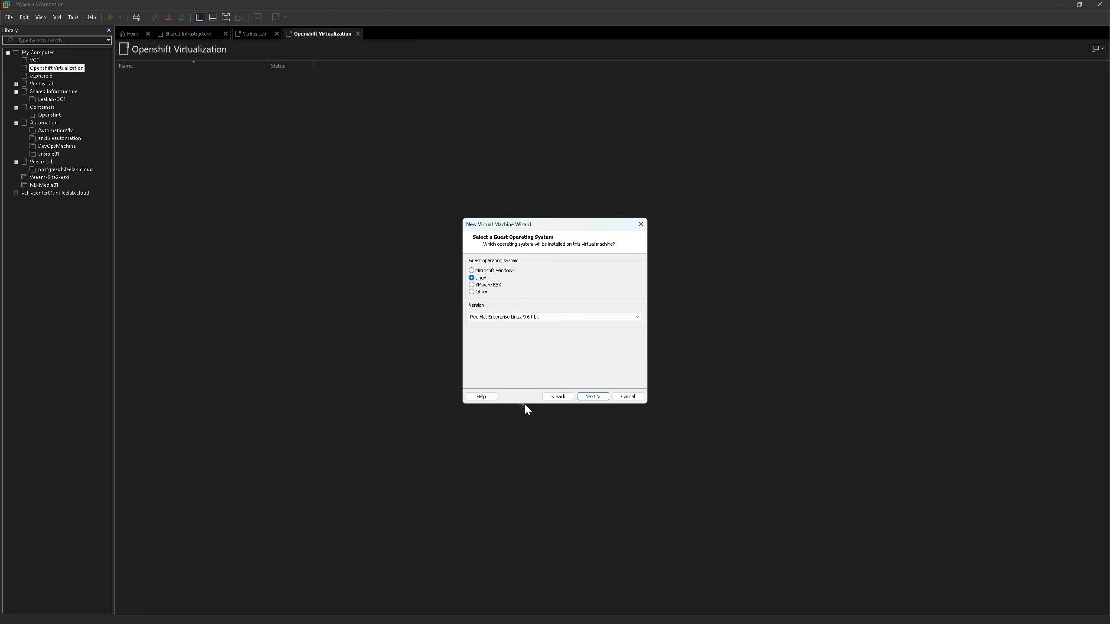
{"action": "left_click", "coordinate": [593, 397]}
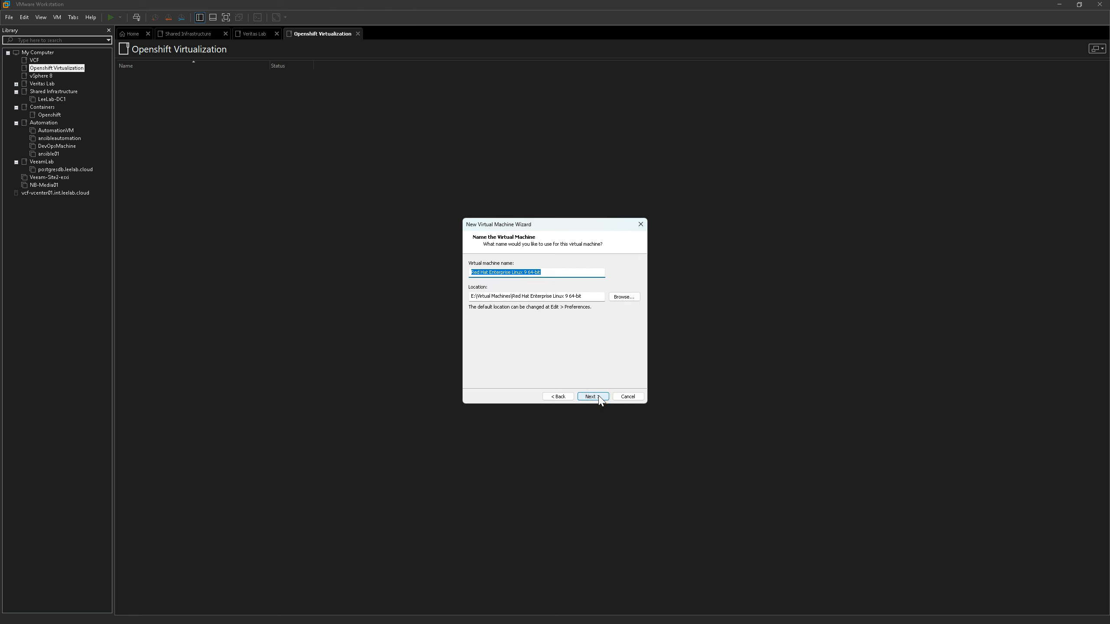
Name the virtual machine OCP4 and set its maximum disk size to 128 GB
{"action": "type", "text": "OCP4"}
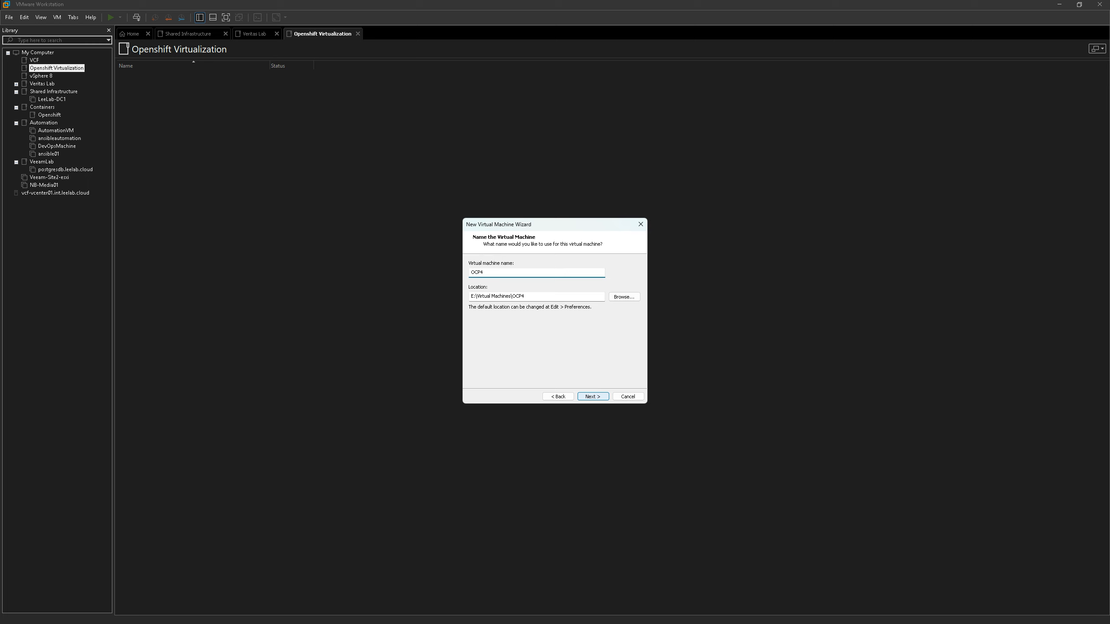
{"action": "left_click", "coordinate": [599, 398]}
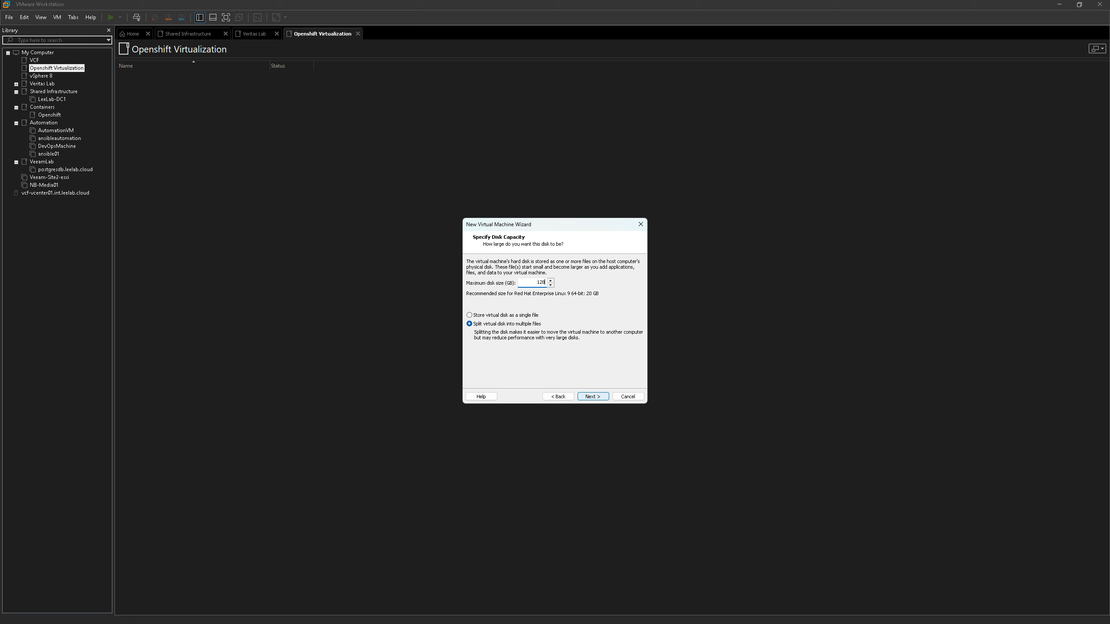
{"action": "left_click", "coordinate": [599, 396]}
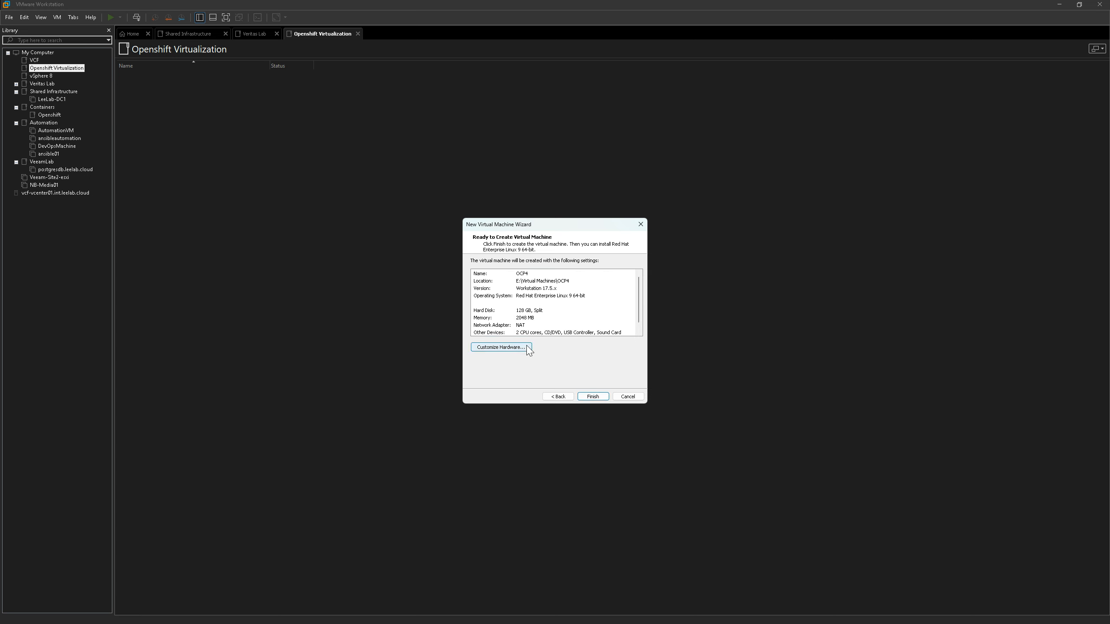
Customize the virtual machine's hardware by setting its memory to 32 GB
{"action": "left_click", "coordinate": [512, 349]}
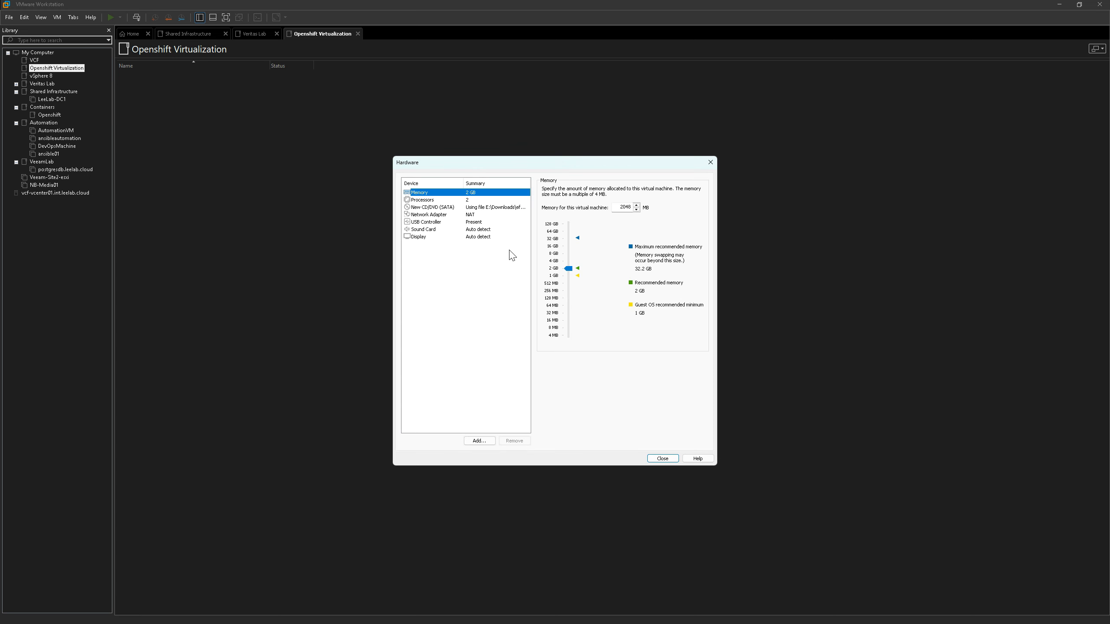
{"action": "left_click", "coordinate": [571, 266]}
{"action": "left_click_drag", "start_coordinate": [570, 266], "coordinate": [568, 240]}
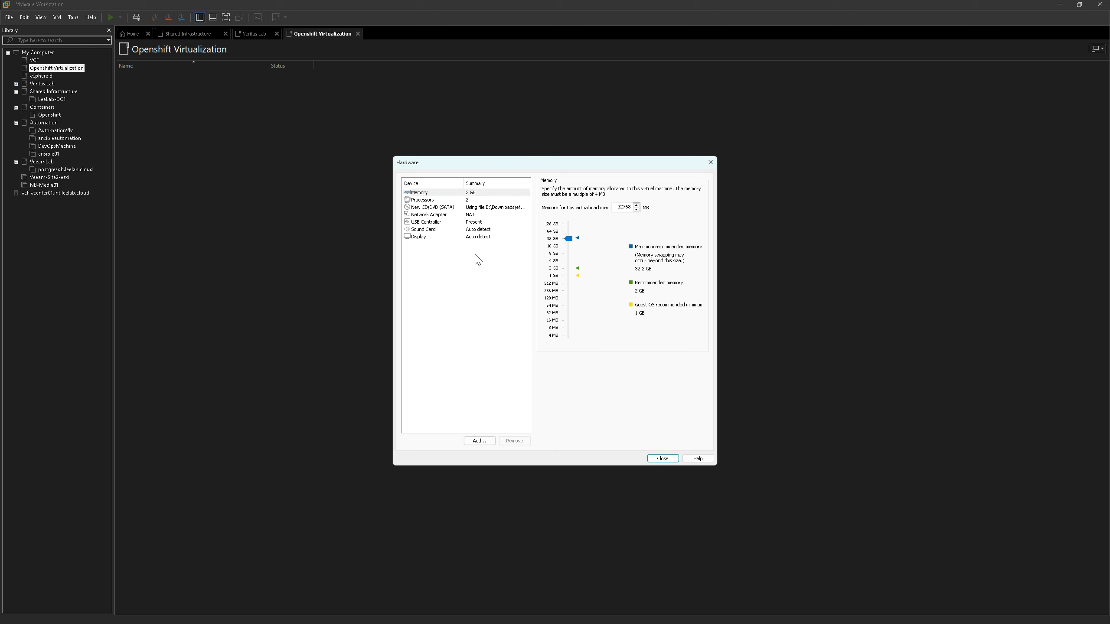
Set the virtual machine to 4 processors with 4 cores each and enable Intel VT-x/EPT or AMD-V/RVI virtualization
{"action": "left_click", "coordinate": [467, 200]}
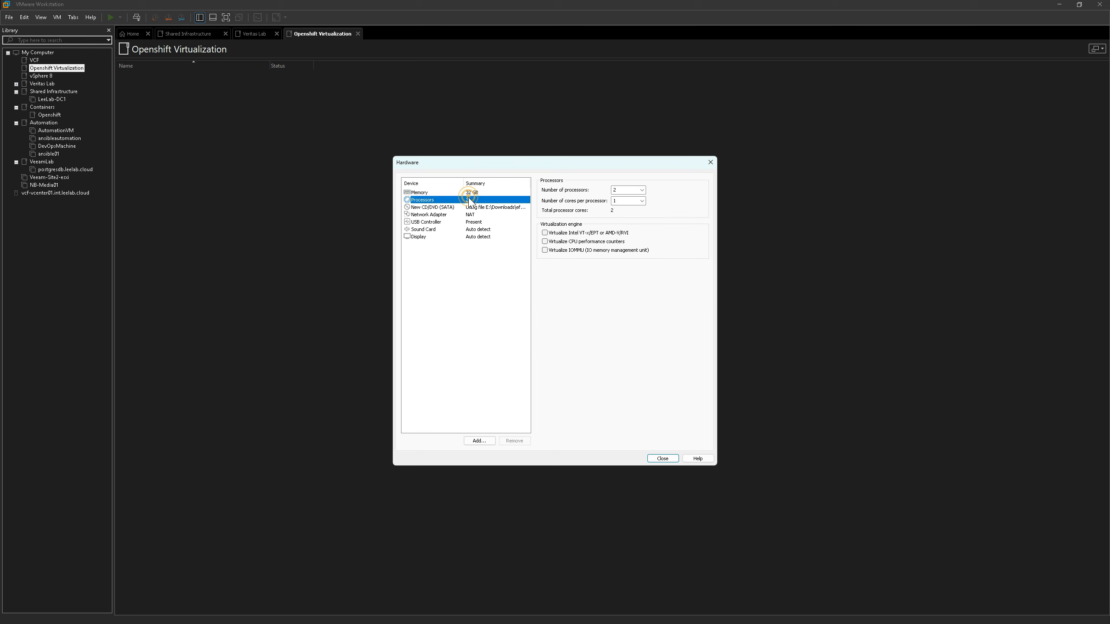
{"action": "left_click", "coordinate": [632, 190]}
{"action": "type", "text": "4"}
{"action": "left_click", "coordinate": [614, 203]}
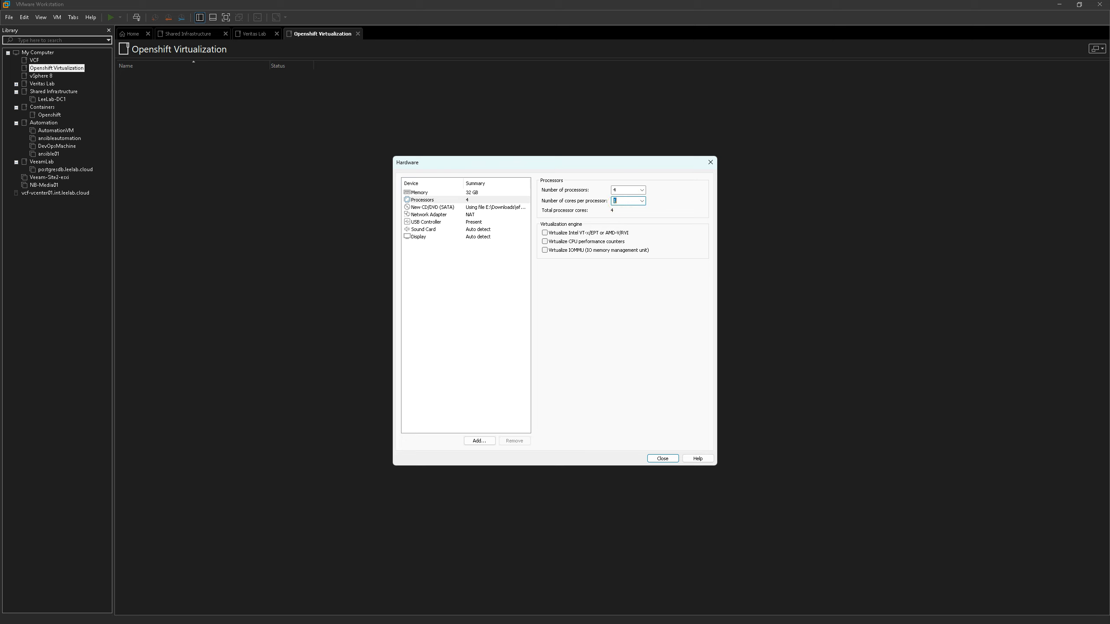
{"action": "type", "text": "4"}
{"action": "left_click", "coordinate": [547, 233]}
{"action": "left_click", "coordinate": [475, 440]}
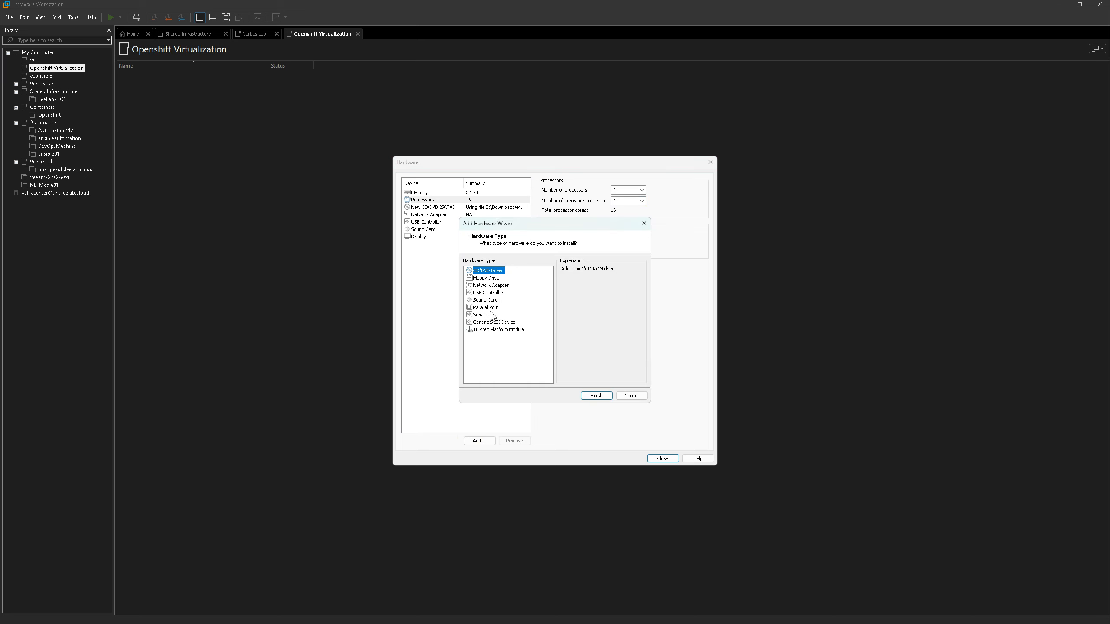
{"action": "left_click", "coordinate": [632, 396]}
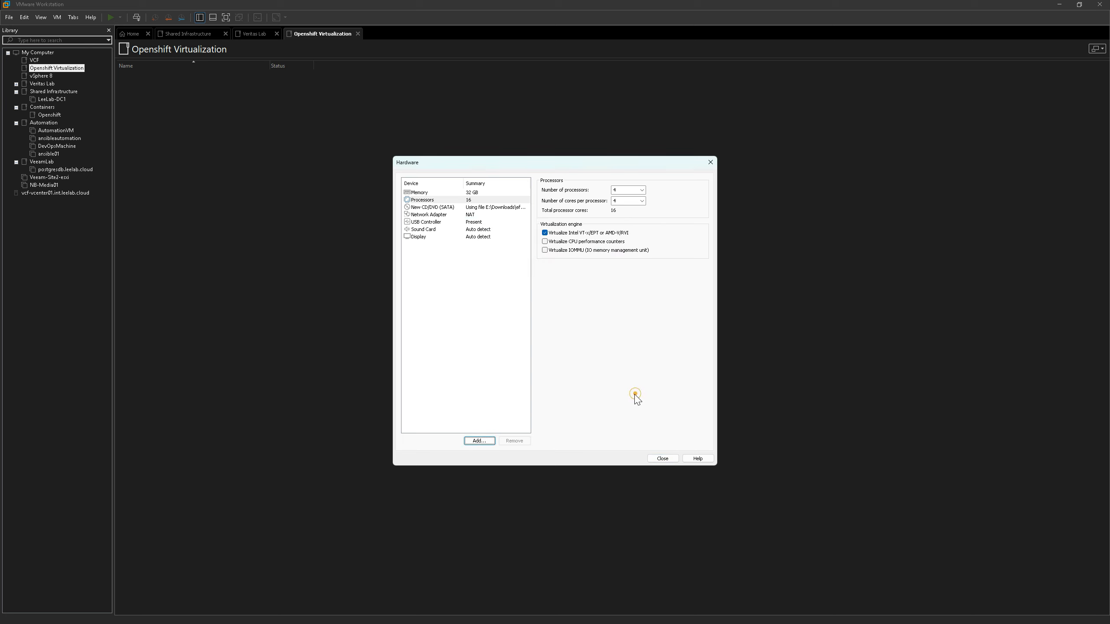
Finish creating the OCP4 virtual machine and move it into the Openshift Virtualization folder of the library
{"action": "left_click", "coordinate": [663, 459]}
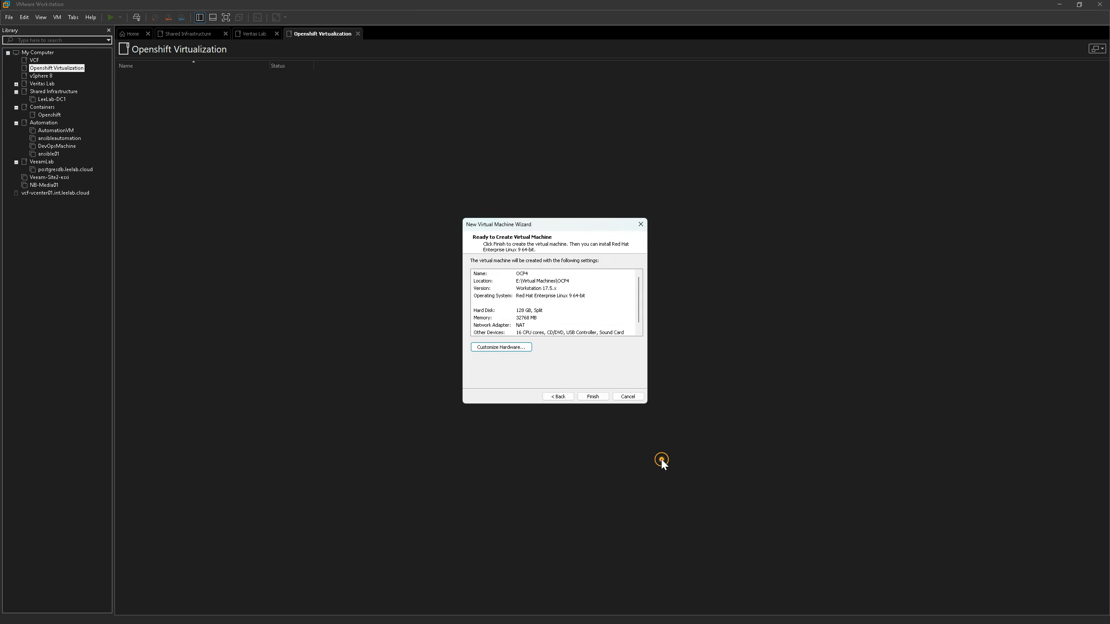
{"action": "left_click", "coordinate": [593, 397]}
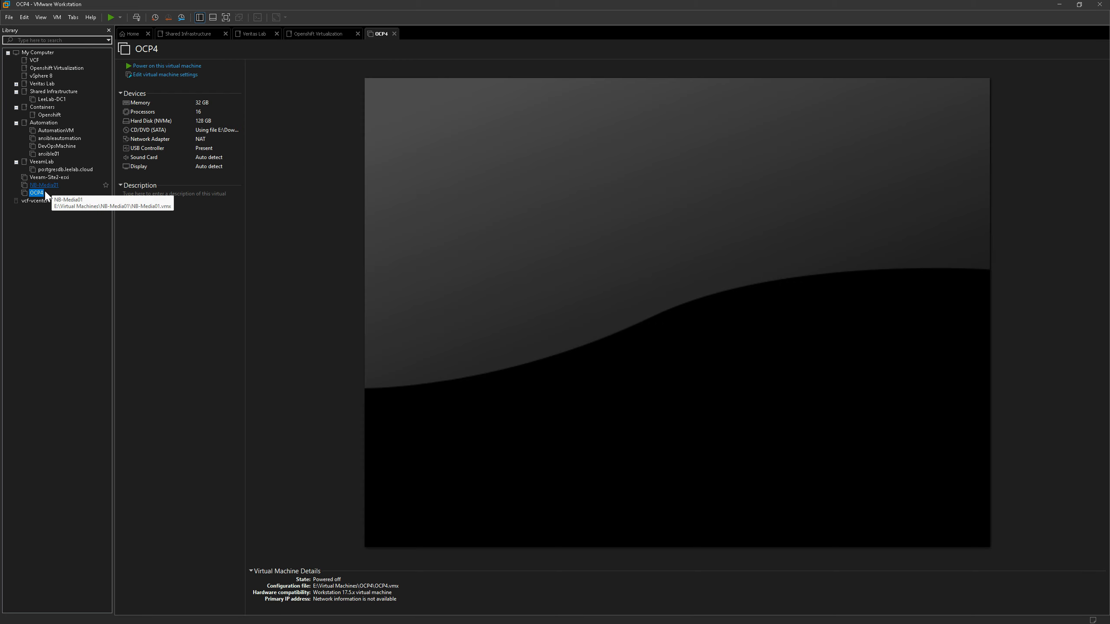
{"action": "left_click_drag", "start_coordinate": [43, 193], "coordinate": [47, 75]}
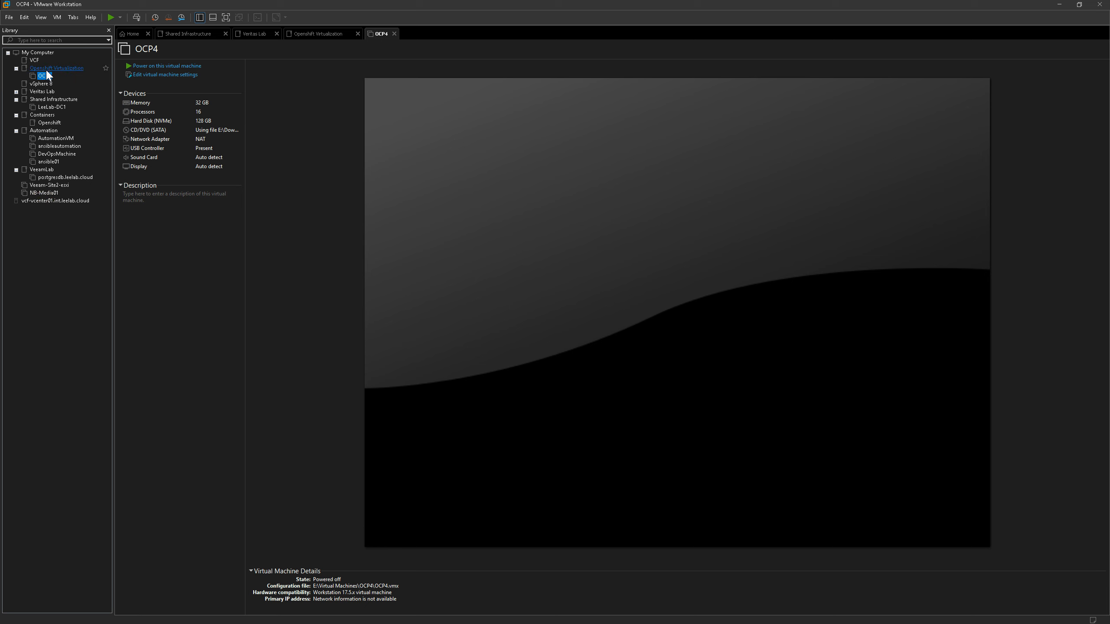
Add a new 500 GB NVMe virtual hard disk, split into multiple files, to the OCP4 virtual machine and save its settings
{"action": "right_click", "coordinate": [47, 75]}
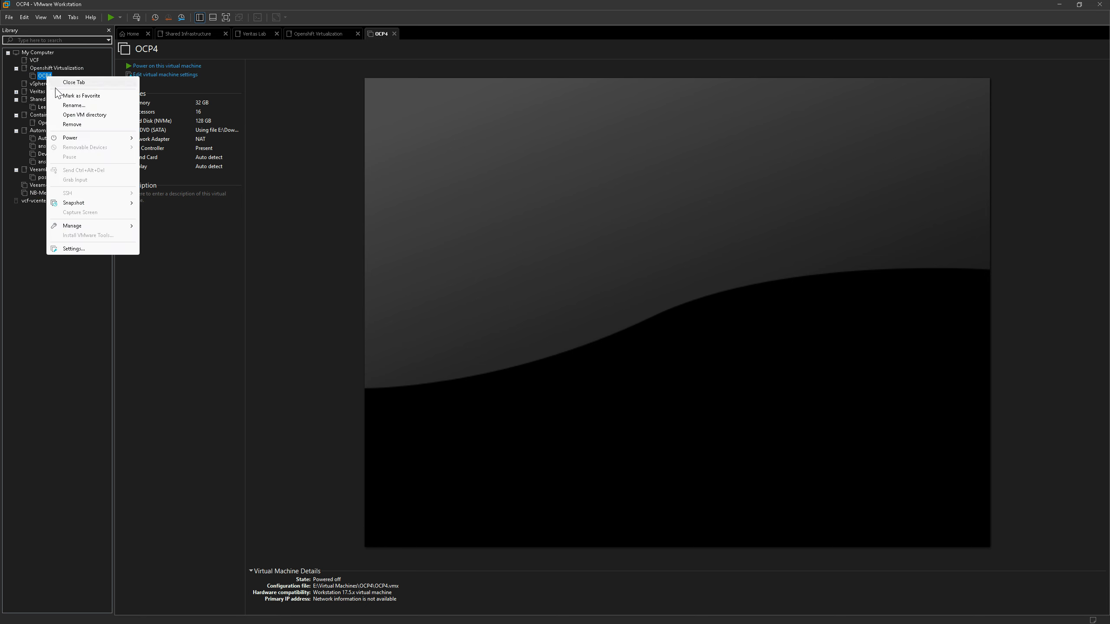
{"action": "left_click", "coordinate": [72, 226]}
{"action": "left_click", "coordinate": [71, 249]}
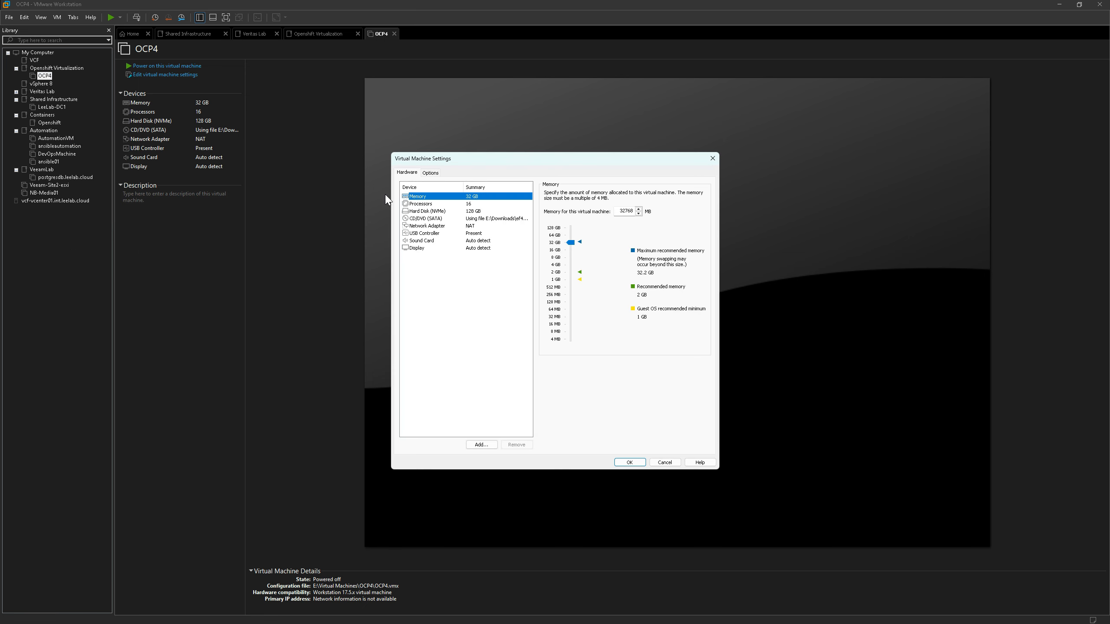
{"action": "left_click", "coordinate": [445, 212]}
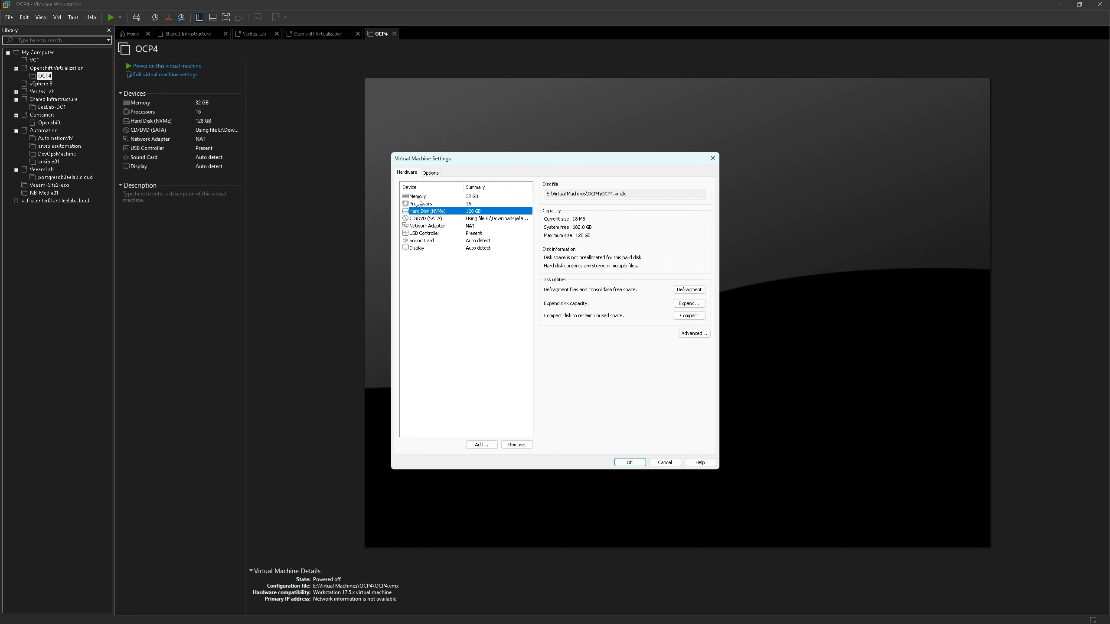
{"action": "left_click", "coordinate": [482, 445]}
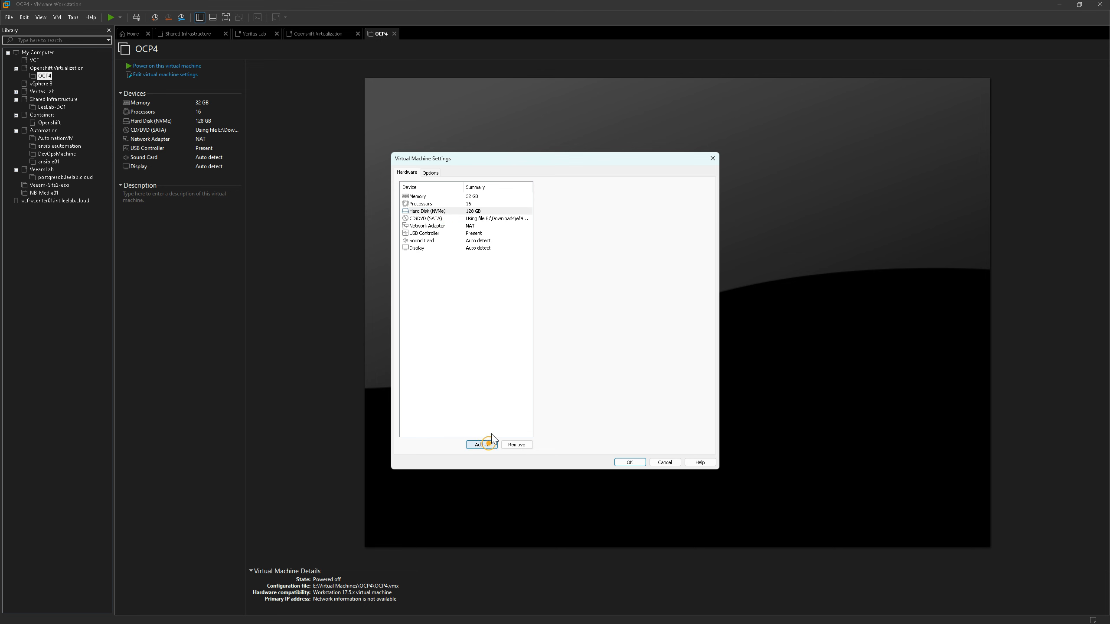
{"action": "left_click", "coordinate": [596, 401]}
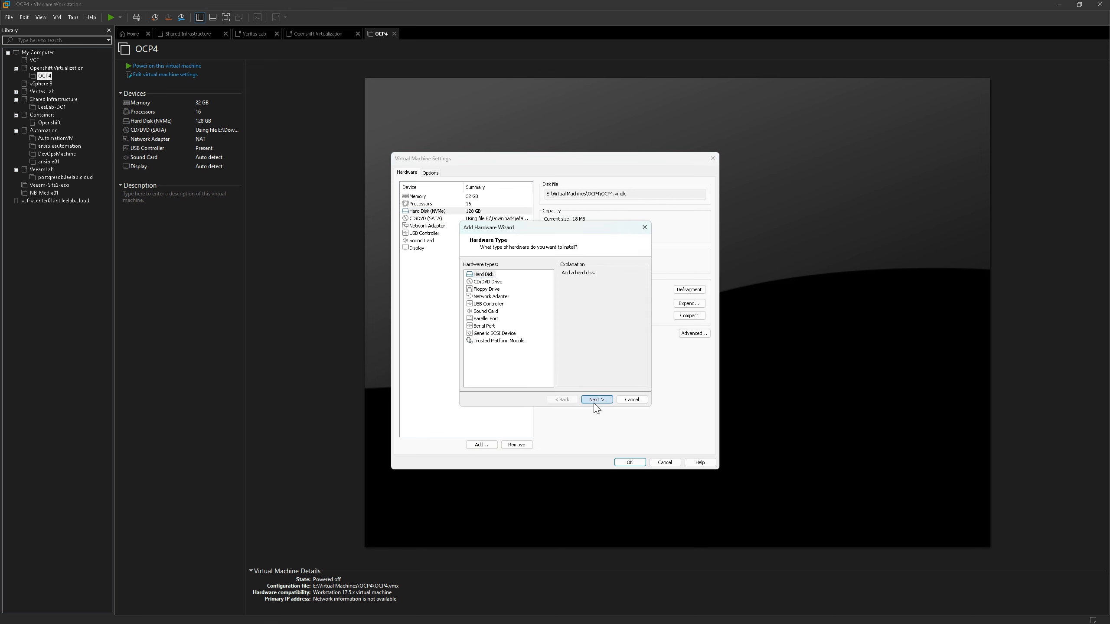
{"action": "left_click", "coordinate": [595, 399]}
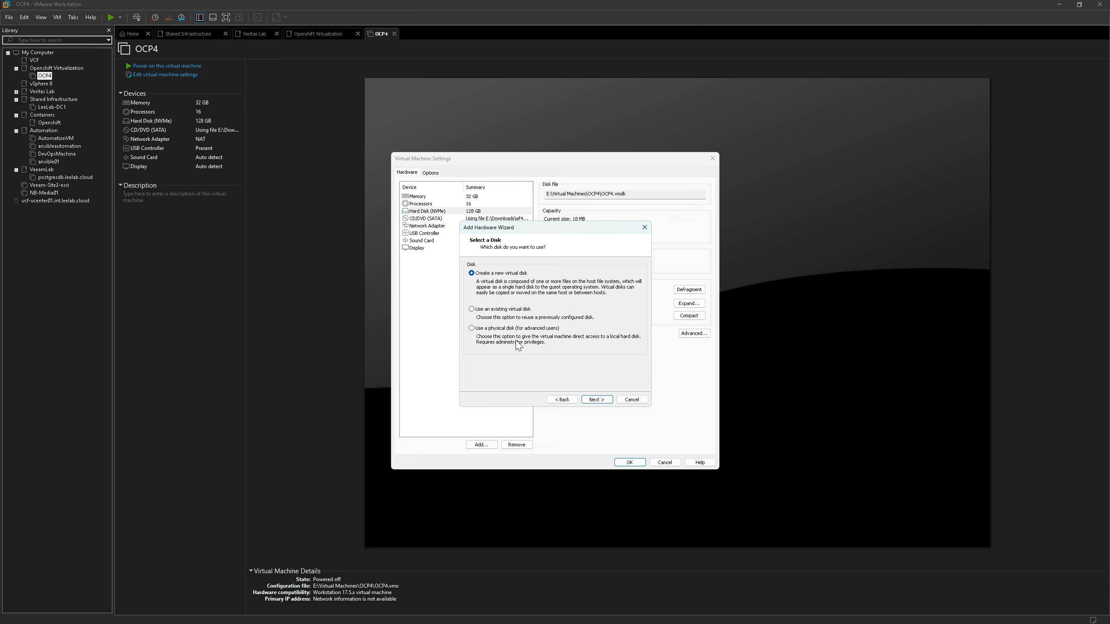
{"action": "left_click", "coordinate": [591, 399]}
{"action": "type", "text": "500"}
{"action": "left_click", "coordinate": [596, 399]}
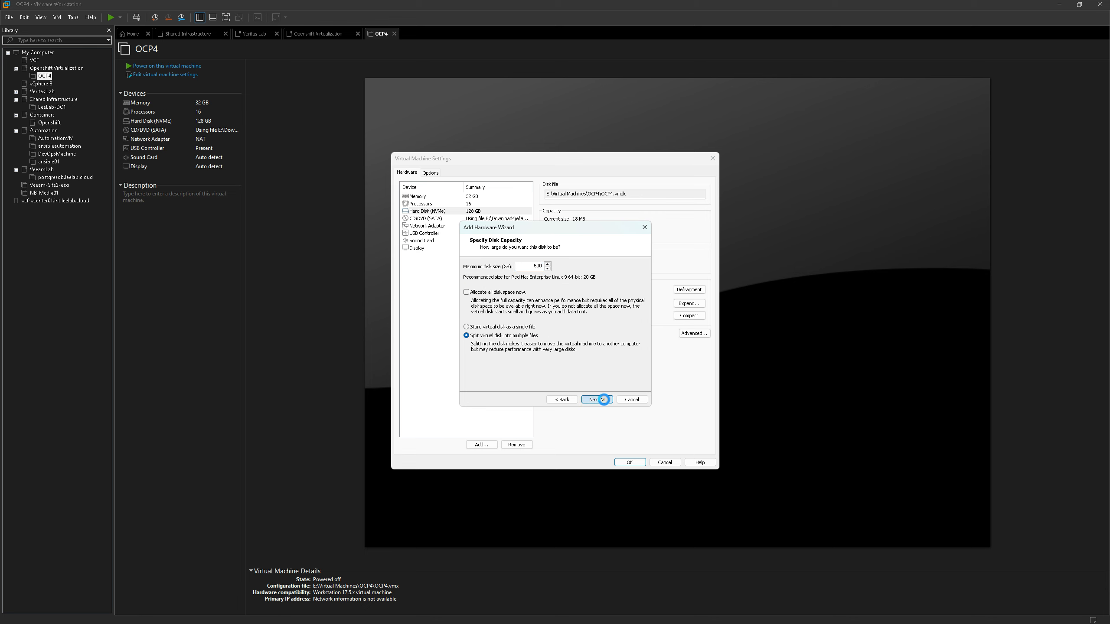
{"action": "left_click", "coordinate": [603, 400]}
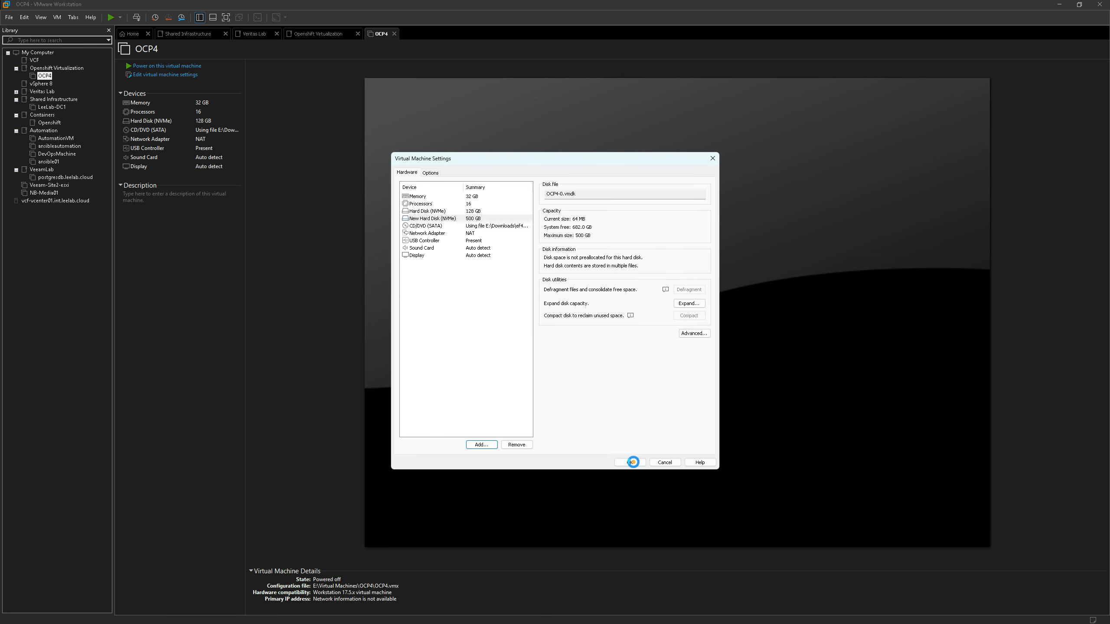
{"action": "left_click", "coordinate": [630, 463]}
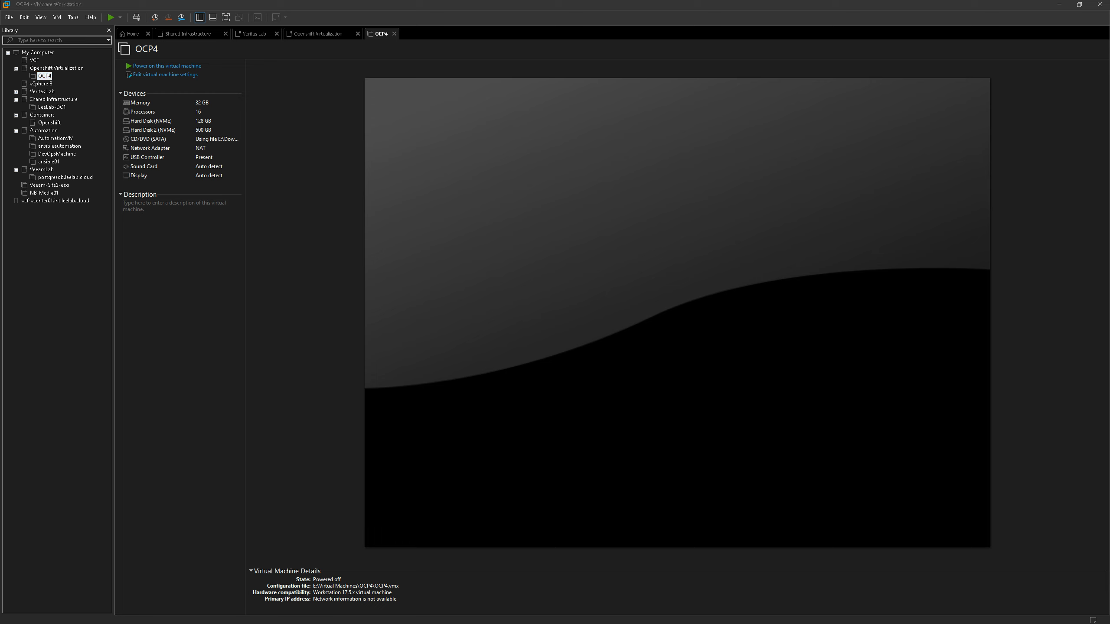
Show the bcdedit /set hypervisorlaunchtype off command in the PowerShell window, close that window, and power on the OCP4 virtual machine
{"action": "left_click_drag", "start_coordinate": [1109, 48], "coordinate": [712, 143]}
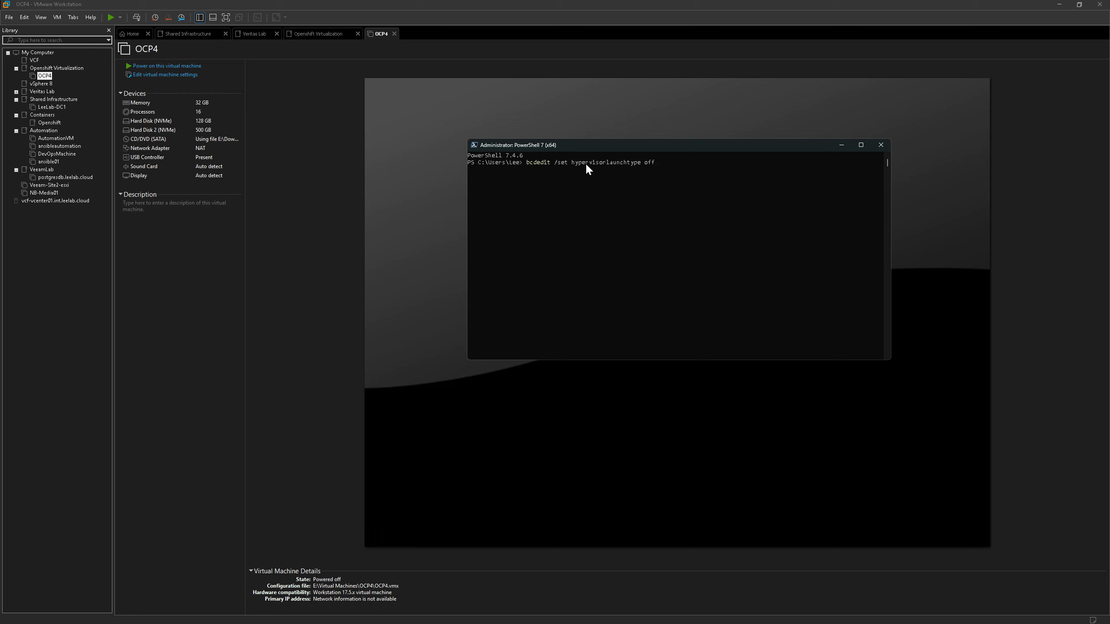
{"action": "left_click", "coordinate": [887, 144]}
{"action": "left_click", "coordinate": [165, 68]}
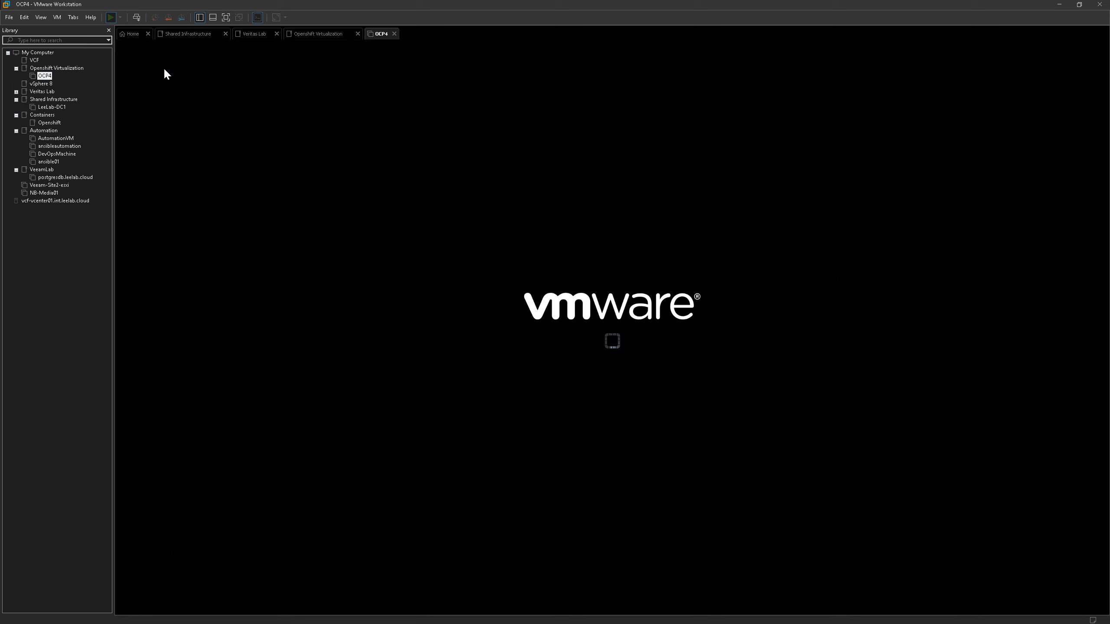
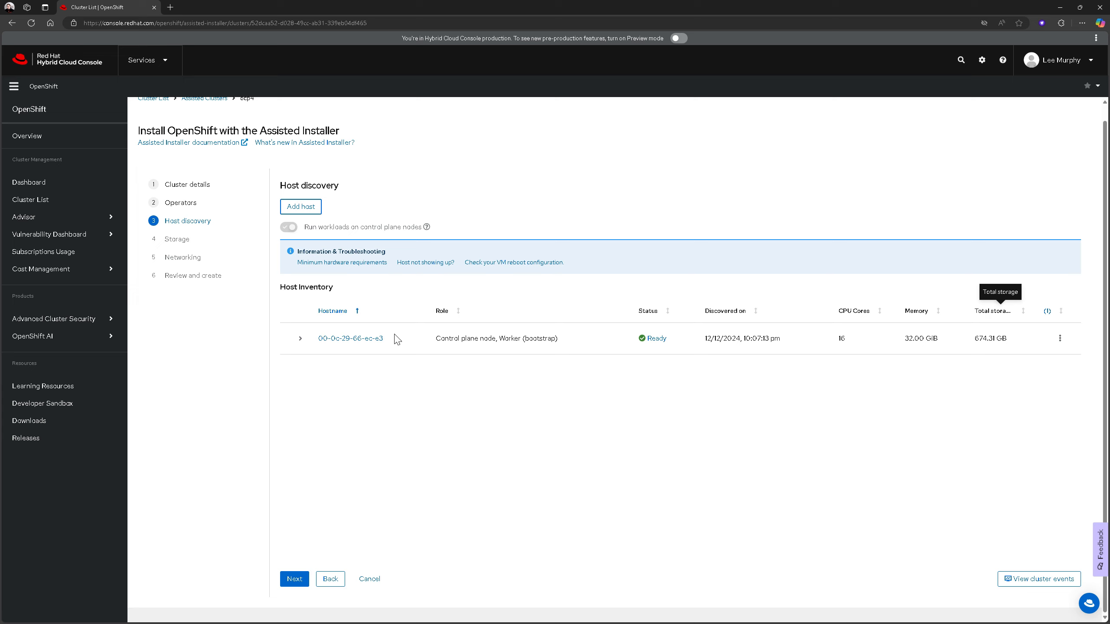
Change the discovered host's hostname to ocp4.leelab.cloud and proceed to the Storage stage
{"action": "left_click", "coordinate": [337, 342]}
{"action": "type", "text": "o"}
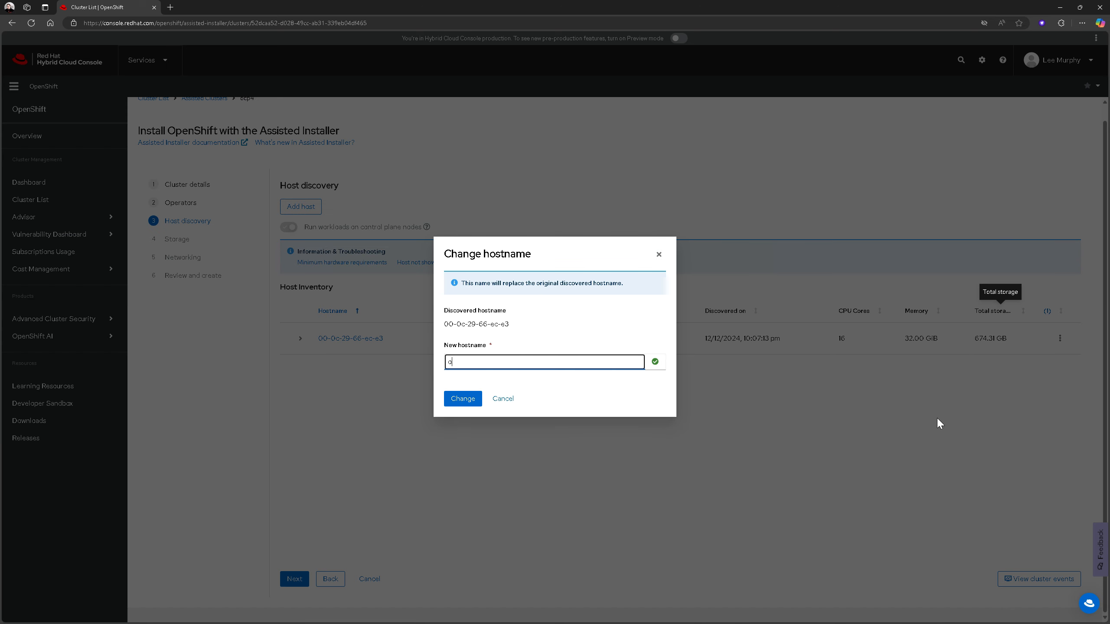
{"action": "type", "text": "cp4.l"}
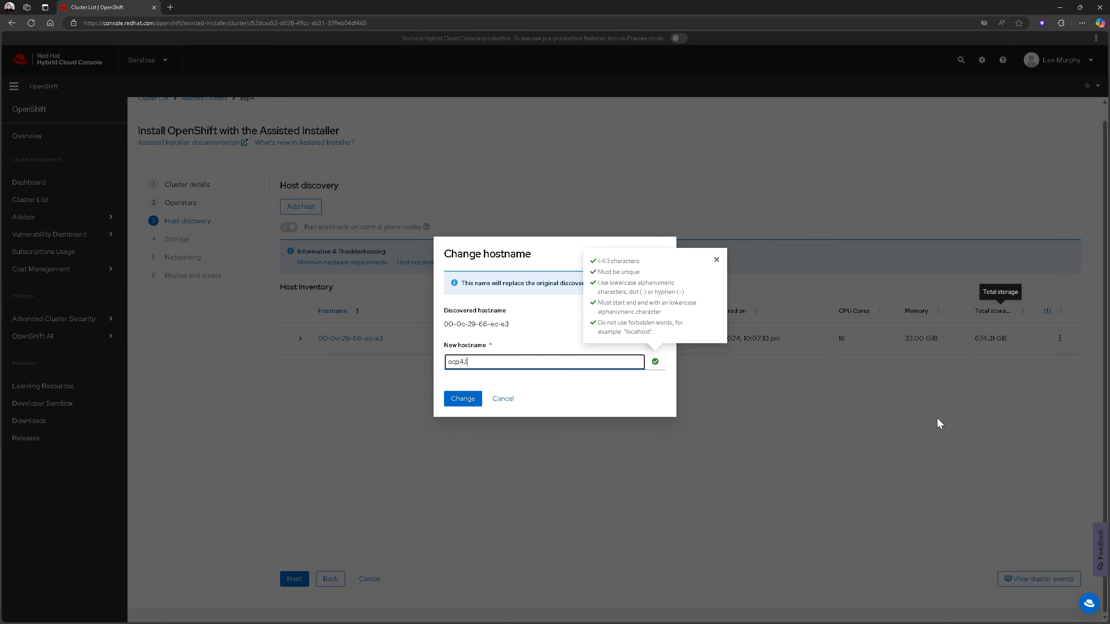
{"action": "type", "text": "eelab.cloud"}
{"action": "left_click", "coordinate": [461, 399]}
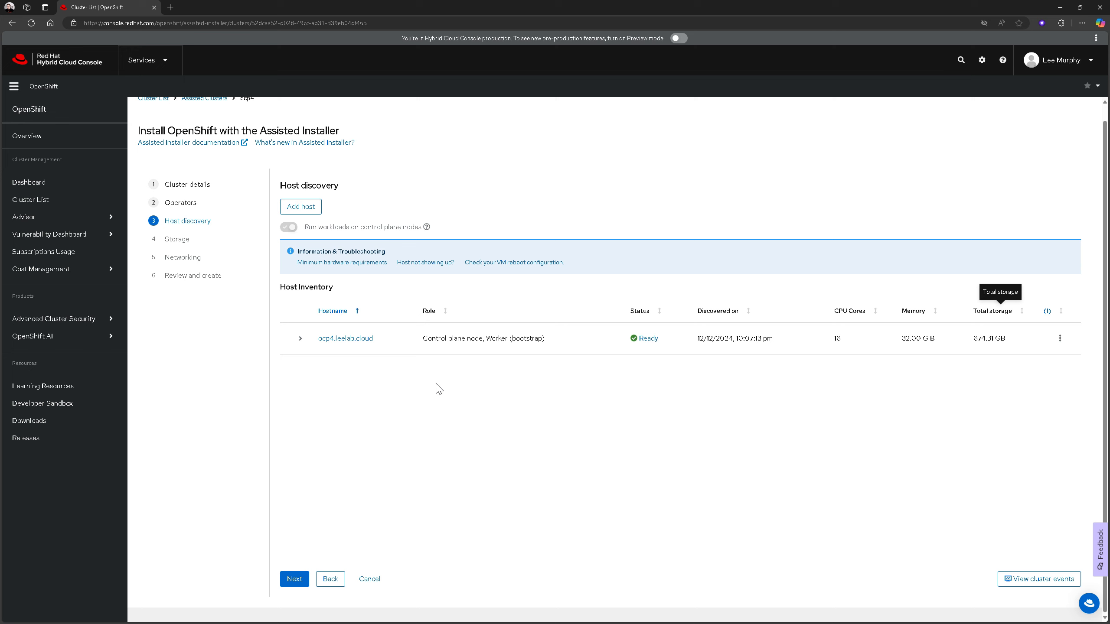
{"action": "left_click", "coordinate": [291, 585]}
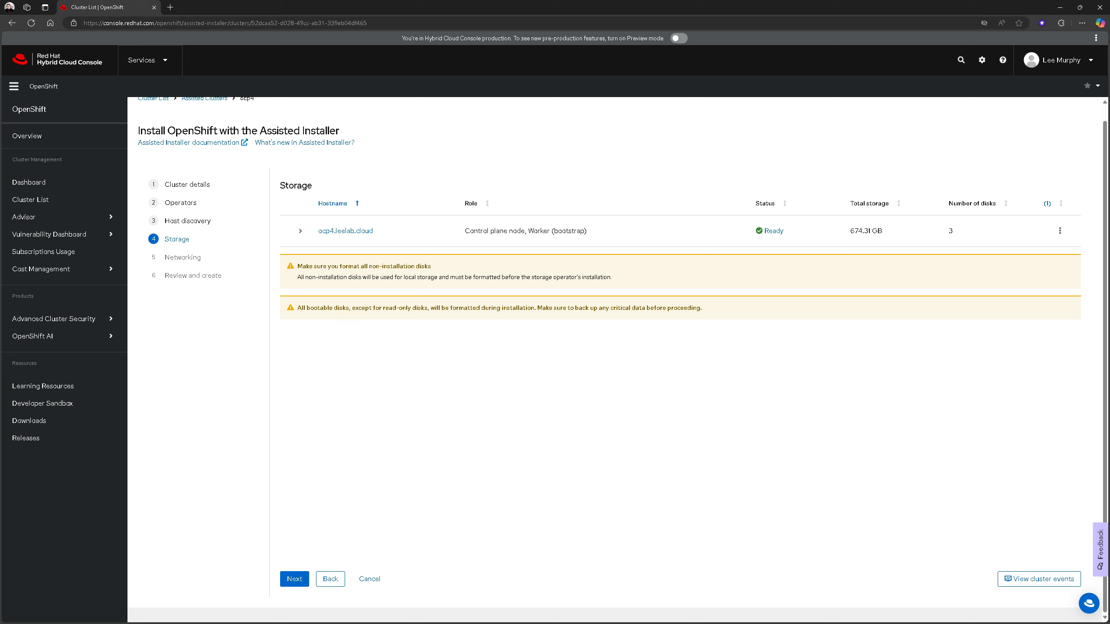
Expand the host's disk details to check the installation disk assignment and proceed to the Networking stage
{"action": "left_click", "coordinate": [301, 231]}
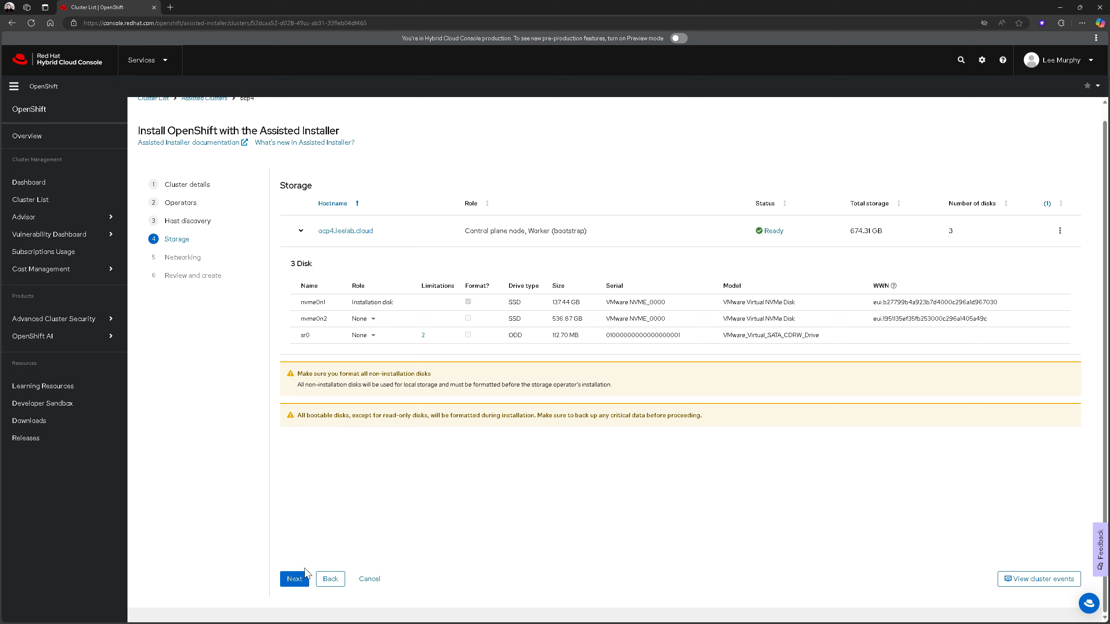
{"action": "left_click", "coordinate": [294, 579]}
{"action": "left_click", "coordinate": [293, 580]}
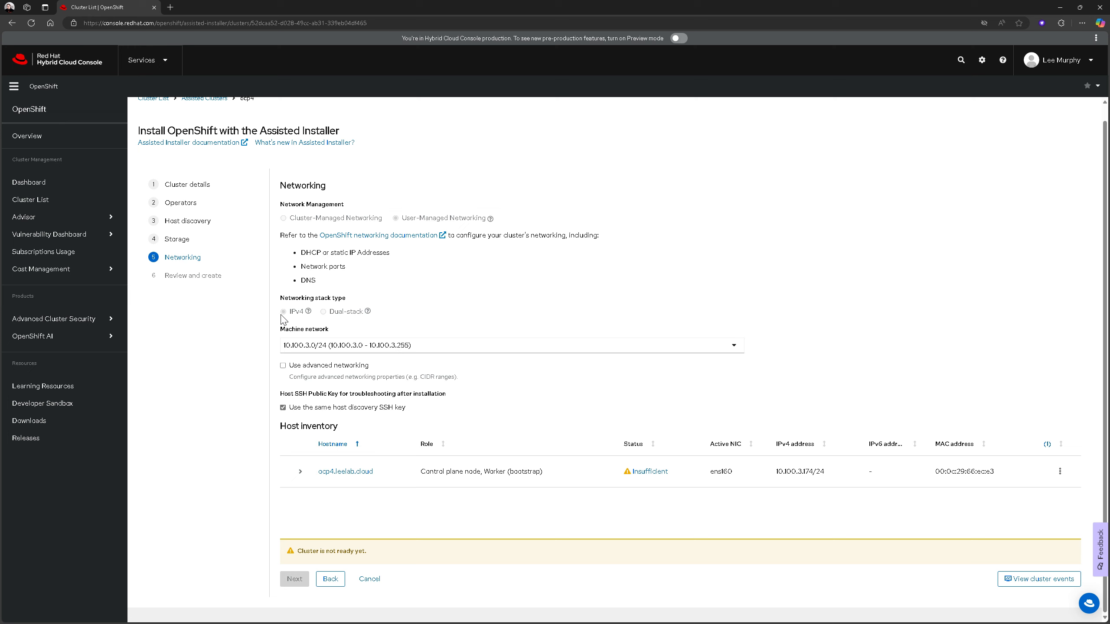
Inspect the available machine network subnets and the advanced networking CIDR options, leaving advanced networking disabled
{"action": "left_click", "coordinate": [317, 346]}
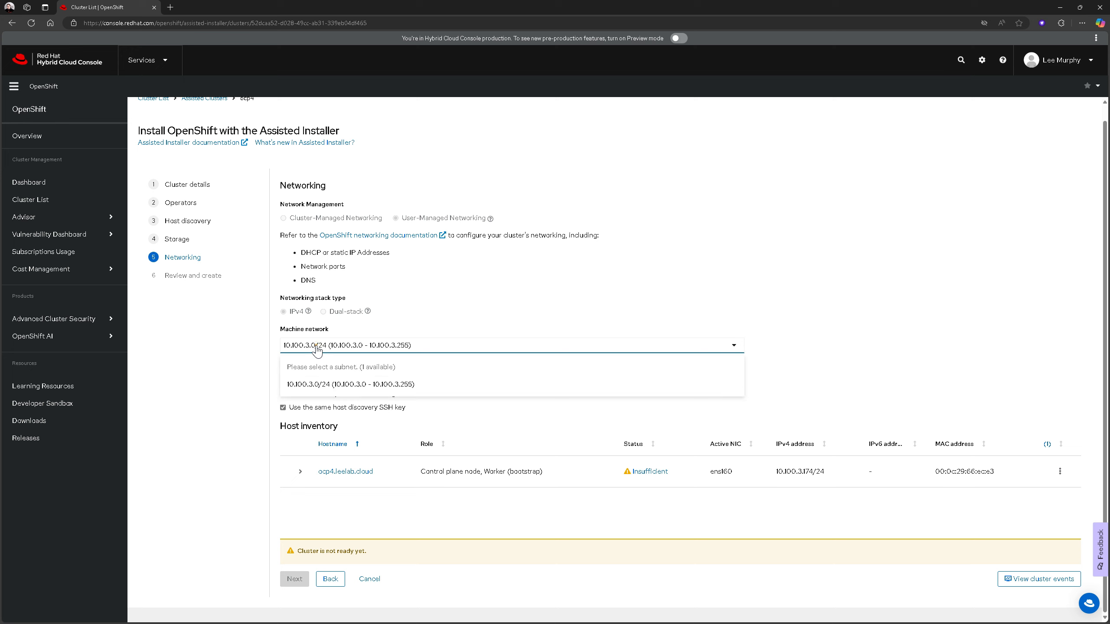
{"action": "left_click", "coordinate": [317, 350]}
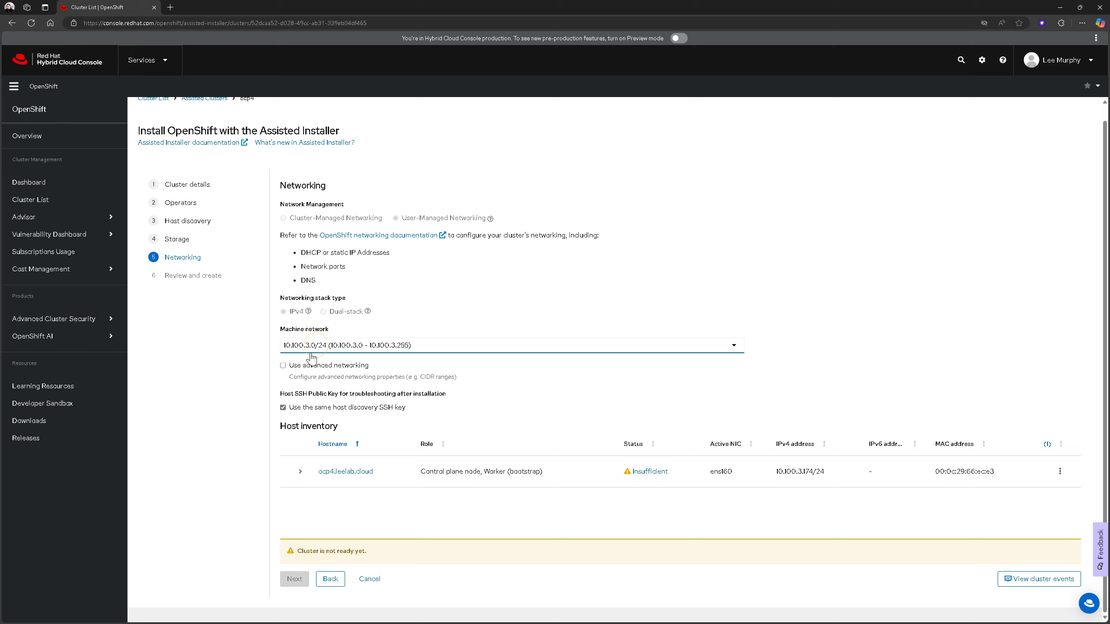
{"action": "left_click", "coordinate": [283, 367]}
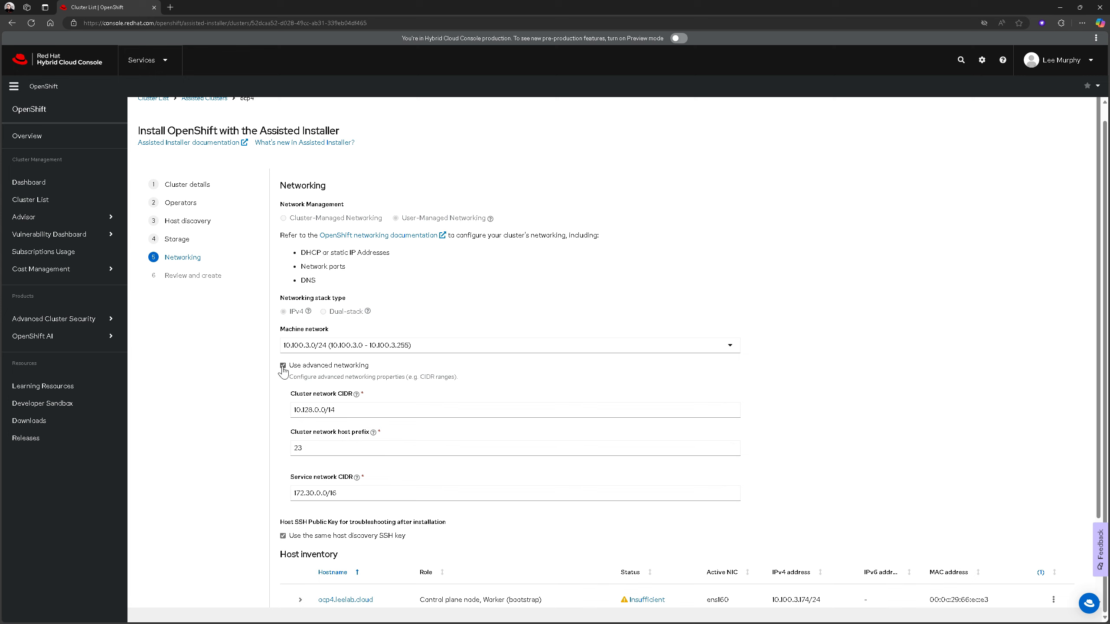
{"action": "left_click", "coordinate": [299, 415]}
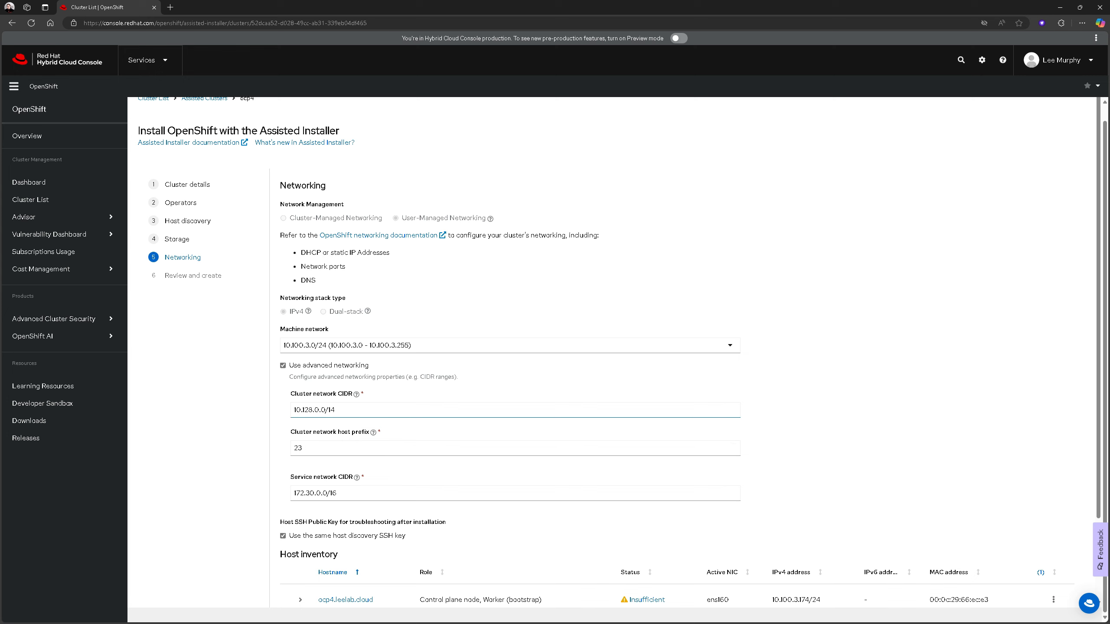
{"action": "left_click", "coordinate": [291, 363]}
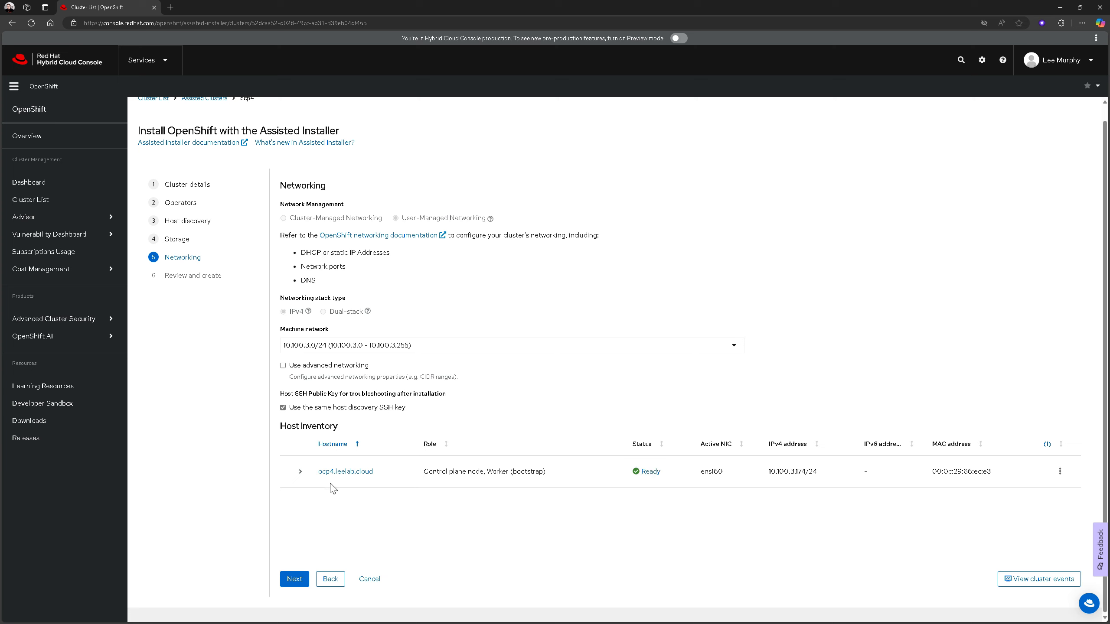
Proceed to Review and create, check the cluster summary, and start the cluster installation
{"action": "left_click", "coordinate": [293, 583]}
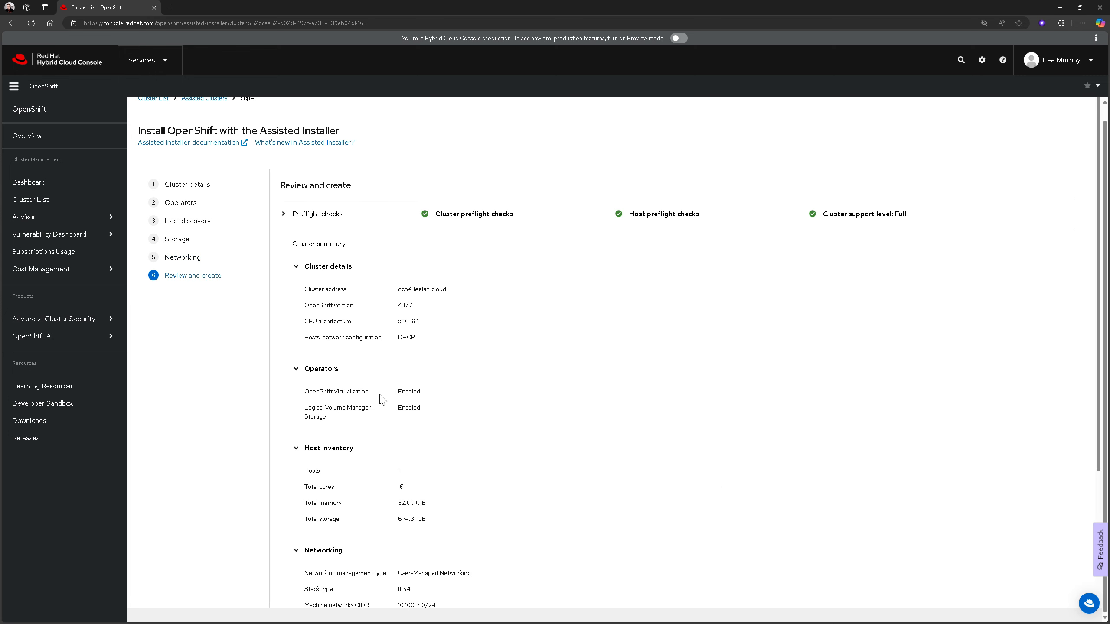
{"action": "scroll", "coordinate": [422, 263], "scroll_direction": "down", "scroll_amount": 4}
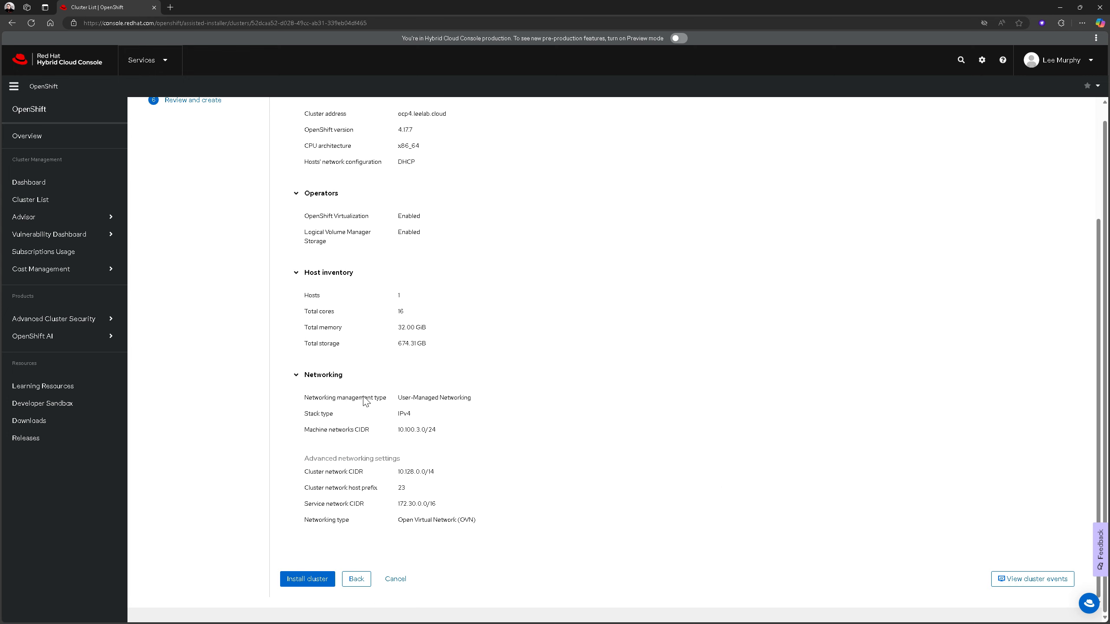
{"action": "left_click", "coordinate": [302, 584]}
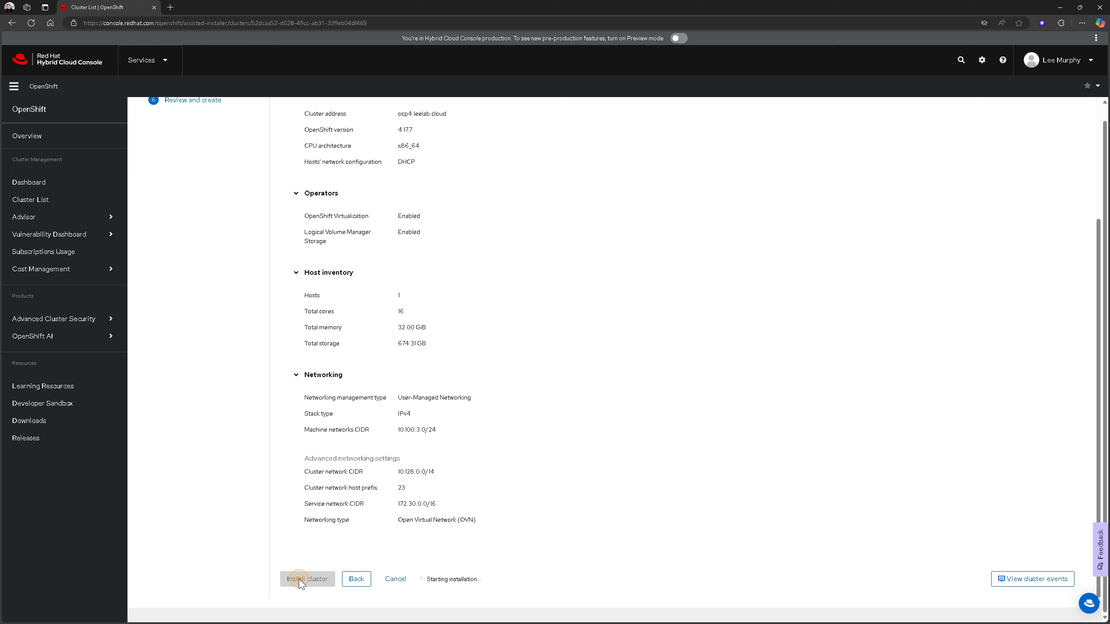
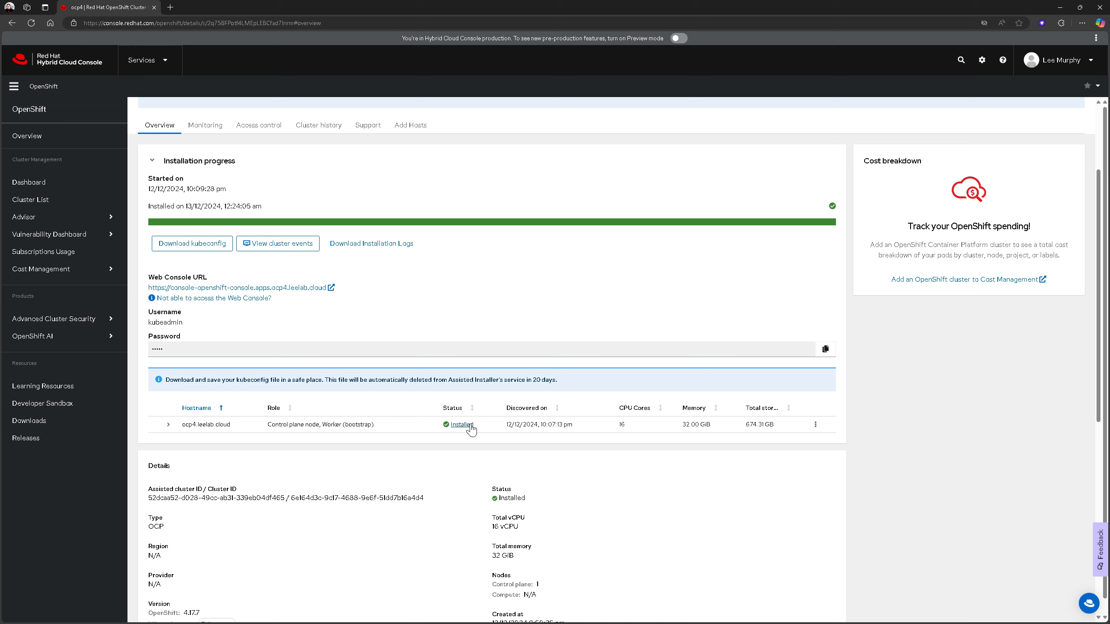
Check the ocp4.leelab.cloud host's installation status and show the local /etc/hosts option in the Web Console access help
{"action": "left_click", "coordinate": [470, 425]}
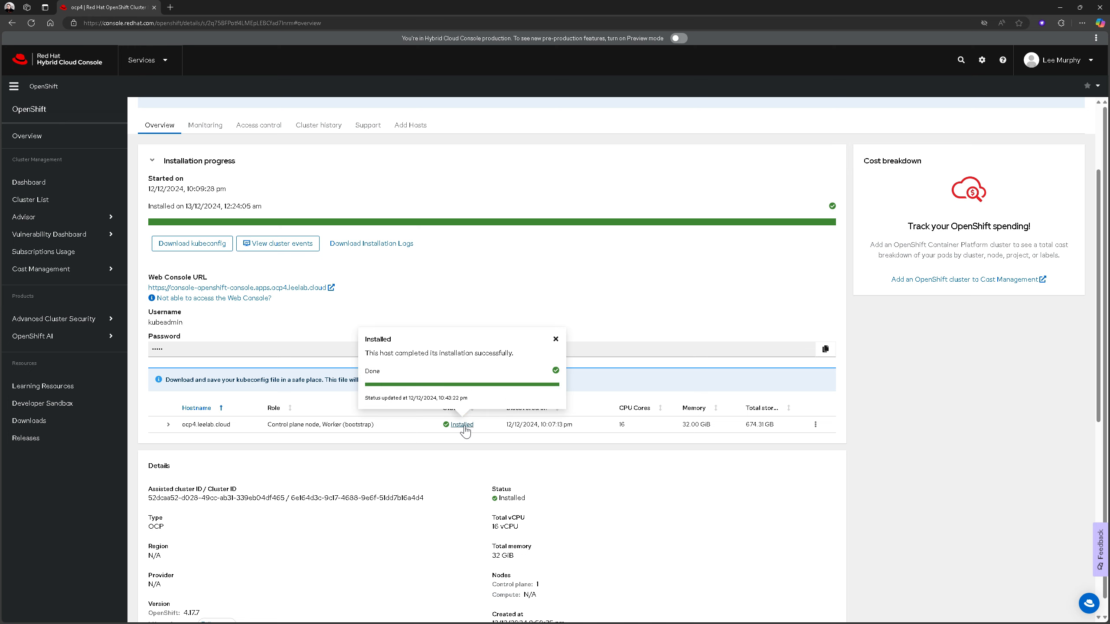
{"action": "left_click", "coordinate": [408, 462]}
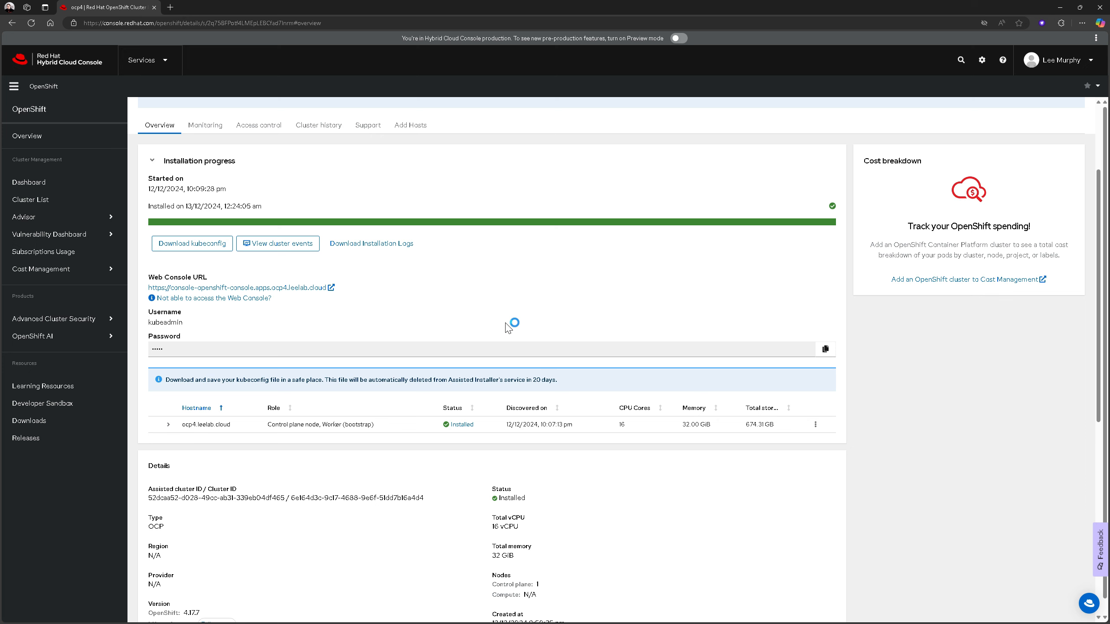
{"action": "scroll", "coordinate": [604, 456], "scroll_direction": "up", "scroll_amount": 3}
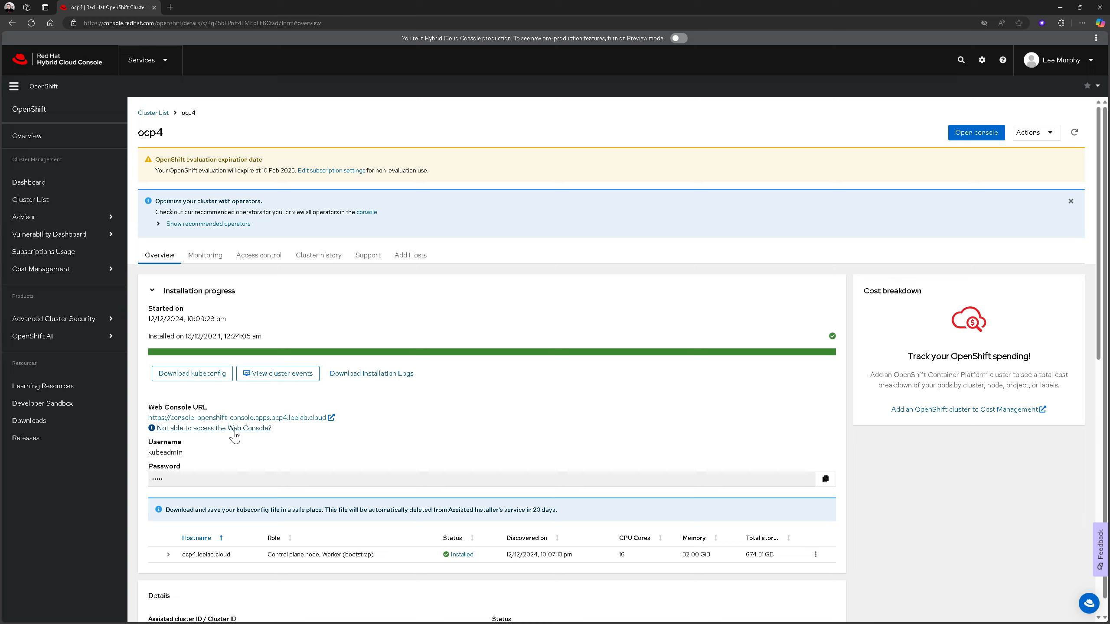
{"action": "left_click", "coordinate": [234, 431]}
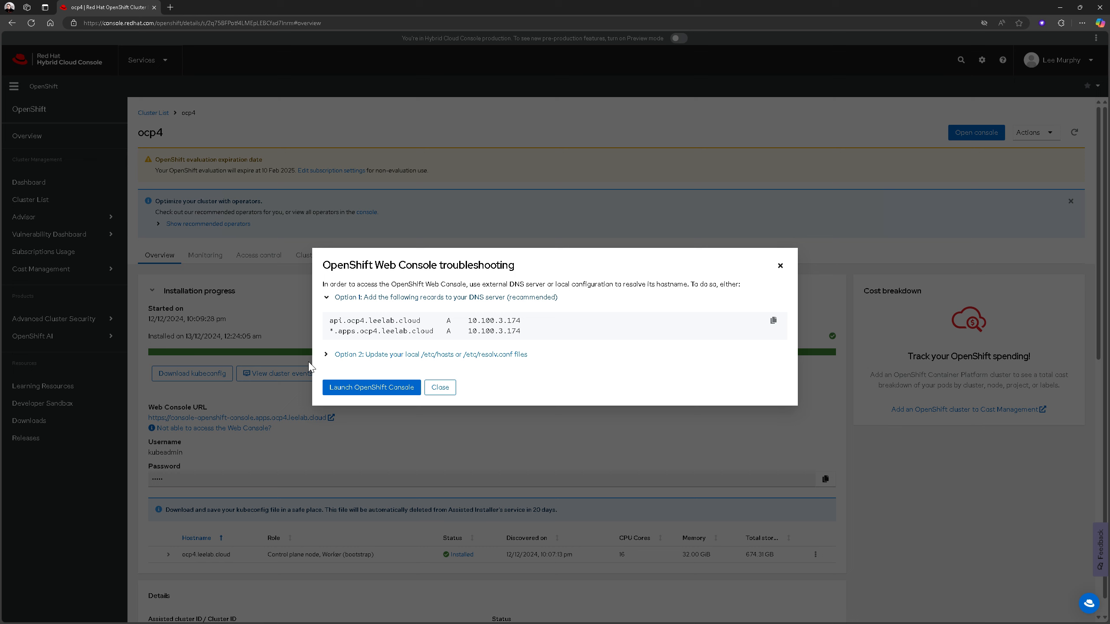
{"action": "left_click", "coordinate": [327, 355]}
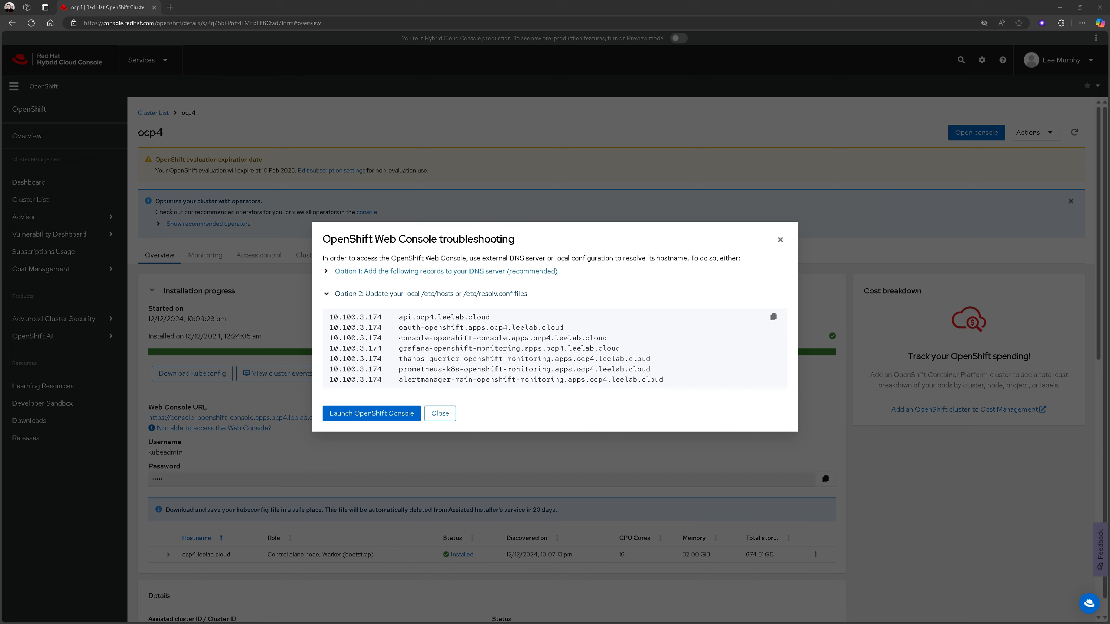
In PowerShell, change to c:\windows\system32\drivers\etc and open the hosts file in Notepad
{"action": "type", "text": "cls"}
{"action": "key", "text": "Return"}
{"action": "type", "text": "cd"}
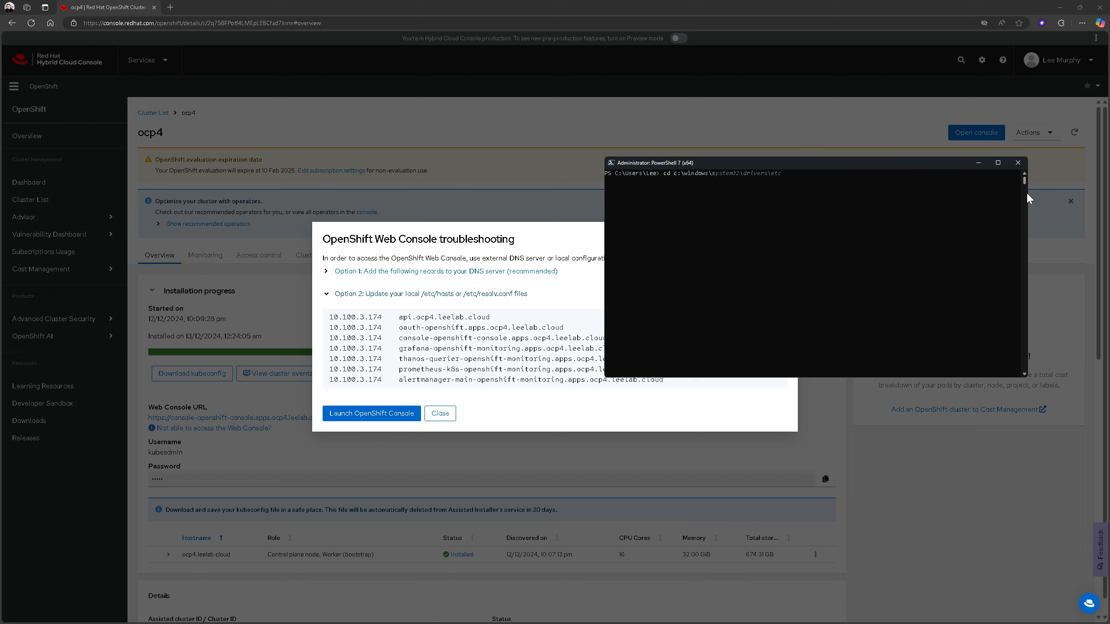
{"action": "type", "text": "c:\\windows\\system"}
{"action": "key", "text": "Return"}
{"action": "type", "text": "notepad hosts"}
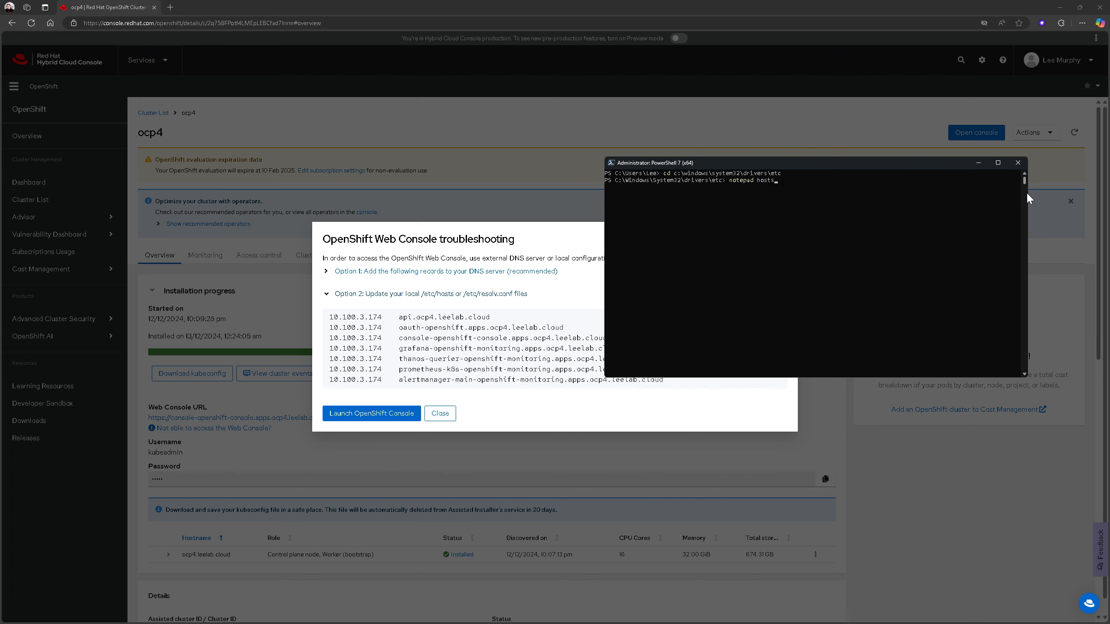
{"action": "key", "text": "Return"}
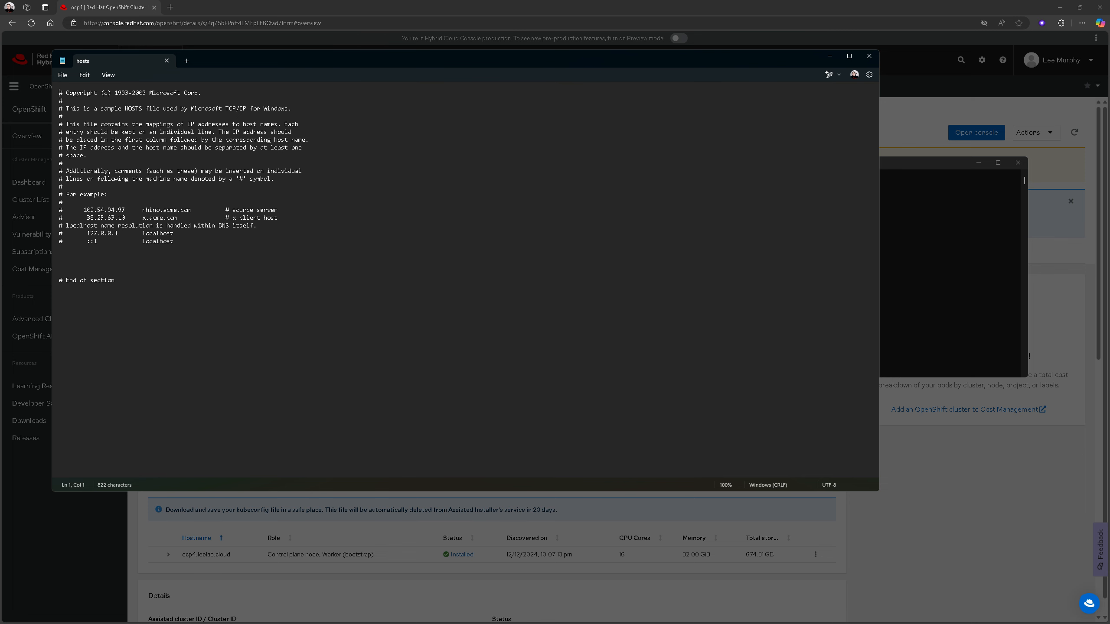
Copy all the 10.100.3.174 host records from the troubleshooting dialog into the hosts file, above the "# End of section" line
{"action": "key", "text": "alt+Tab"}
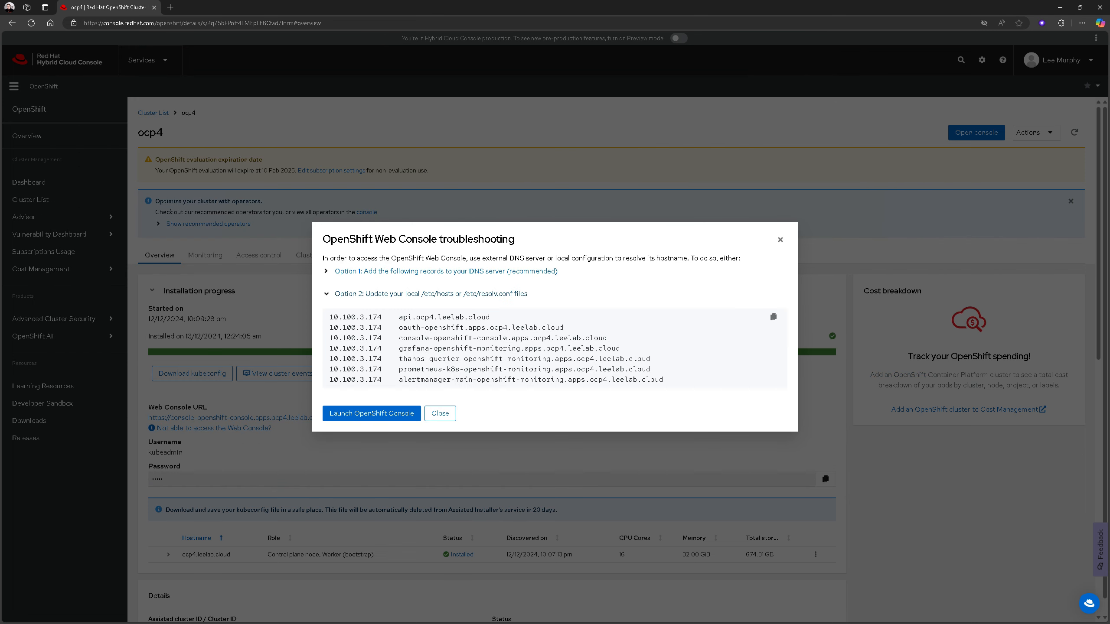
{"action": "left_click_drag", "start_coordinate": [673, 382], "coordinate": [314, 327]}
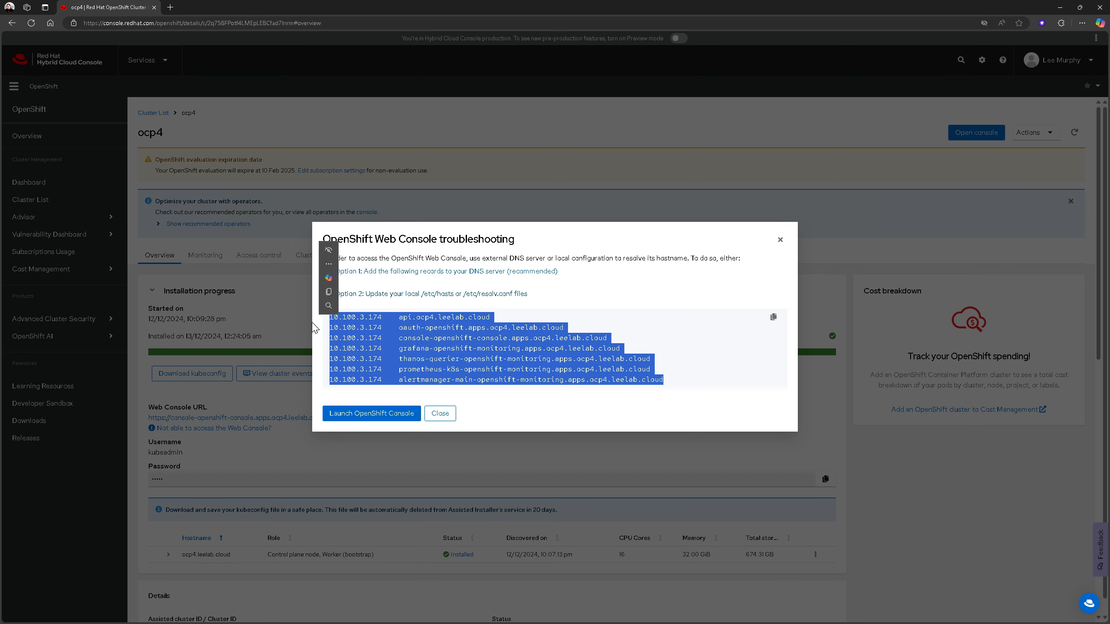
{"action": "key", "text": "ctrl+c"}
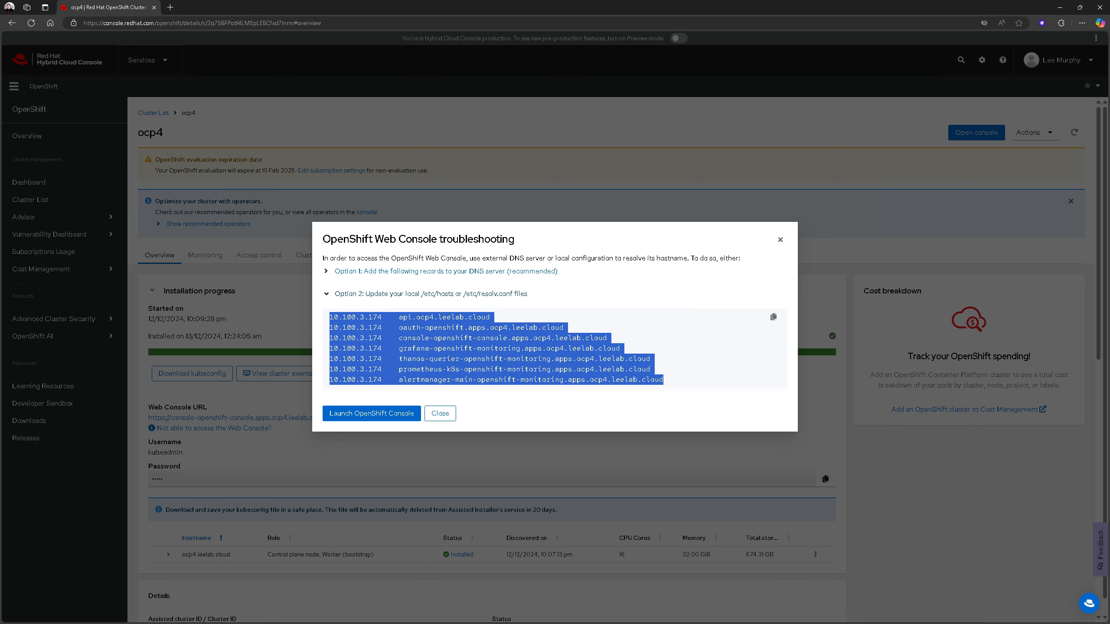
{"action": "key", "text": "alt+Tab"}
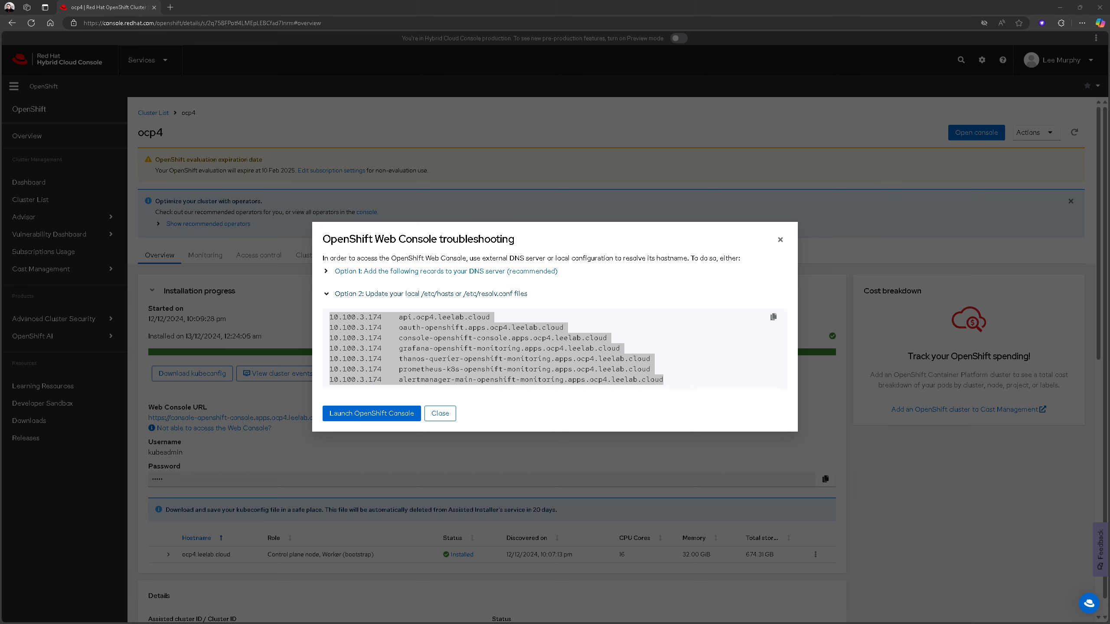
{"action": "key", "text": "alt+Tab"}
{"action": "key", "text": "alt+Tab"}
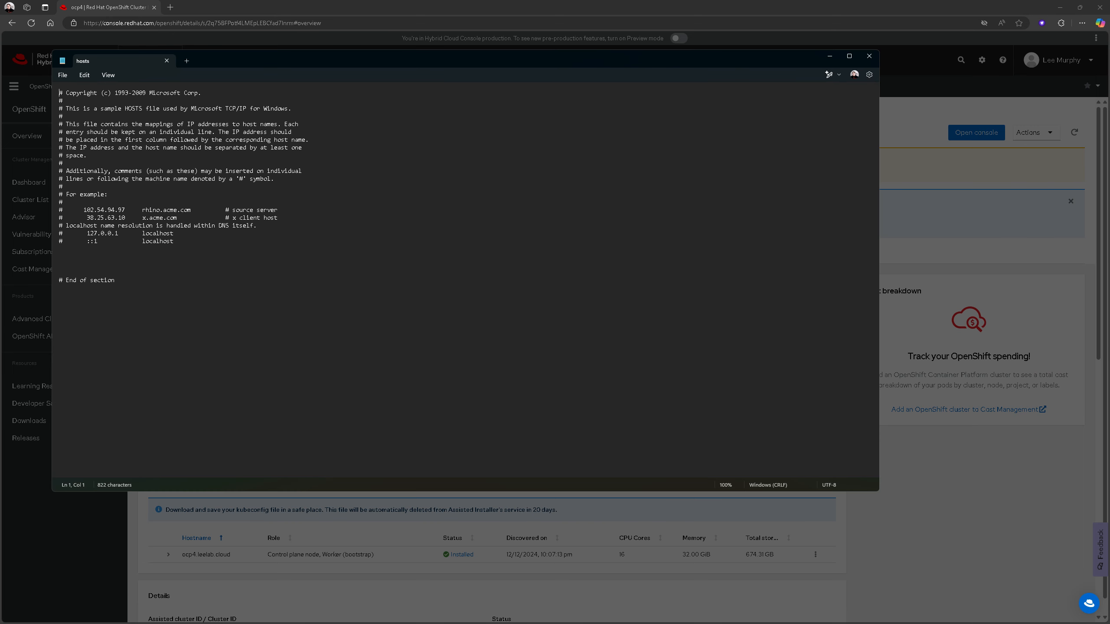
{"action": "left_click", "coordinate": [78, 256]}
{"action": "key", "text": "ctrl+v"}
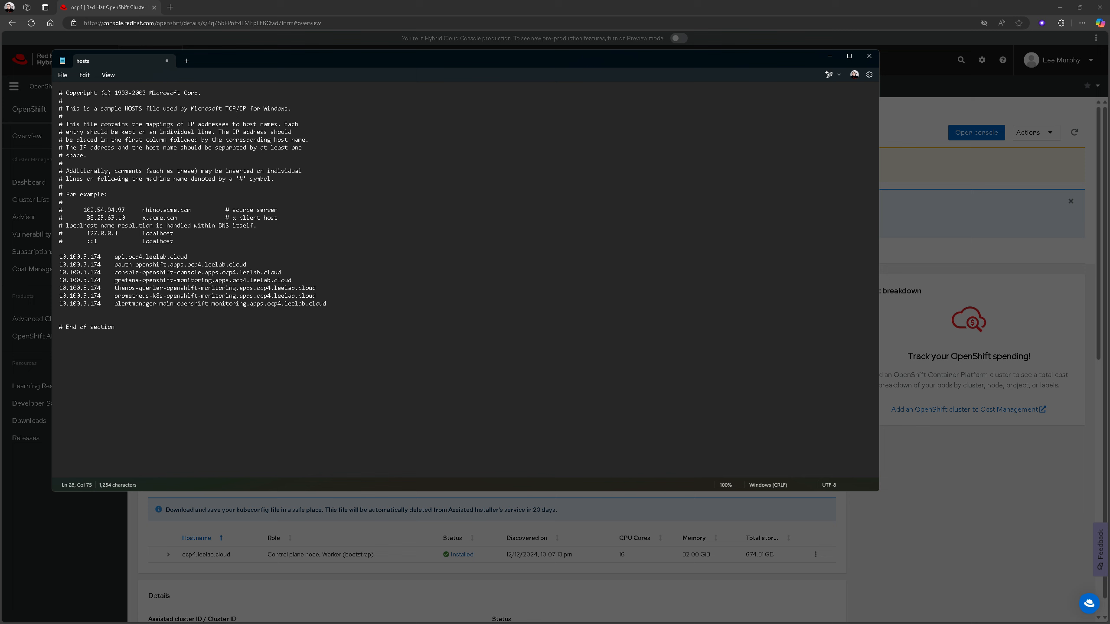
Save the edited hosts file and close Notepad
{"action": "left_click", "coordinate": [65, 72]}
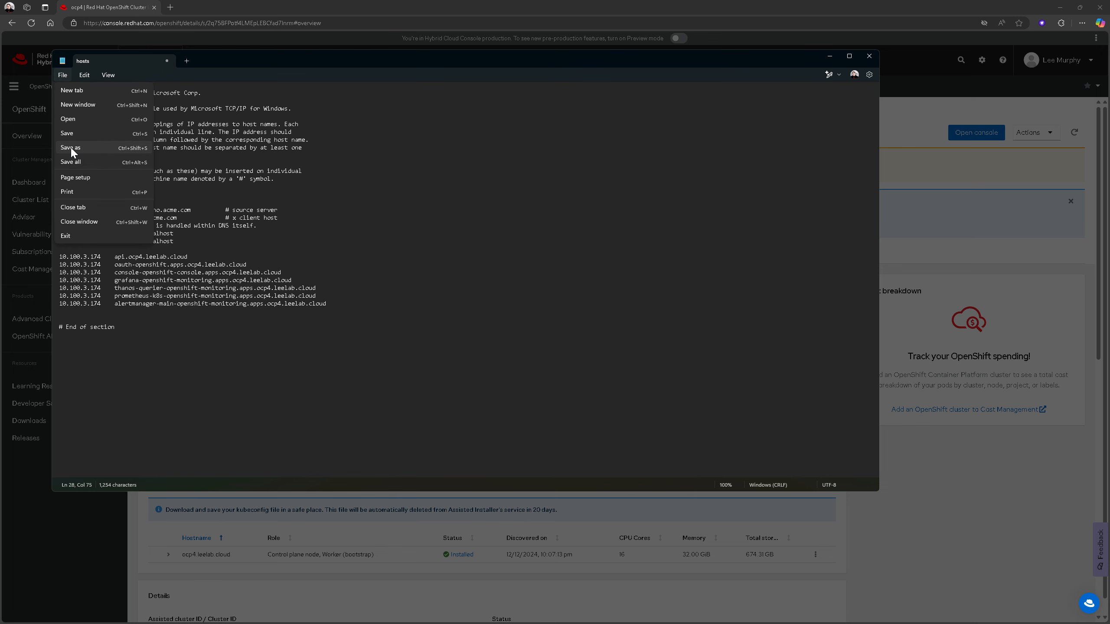
{"action": "left_click", "coordinate": [66, 134]}
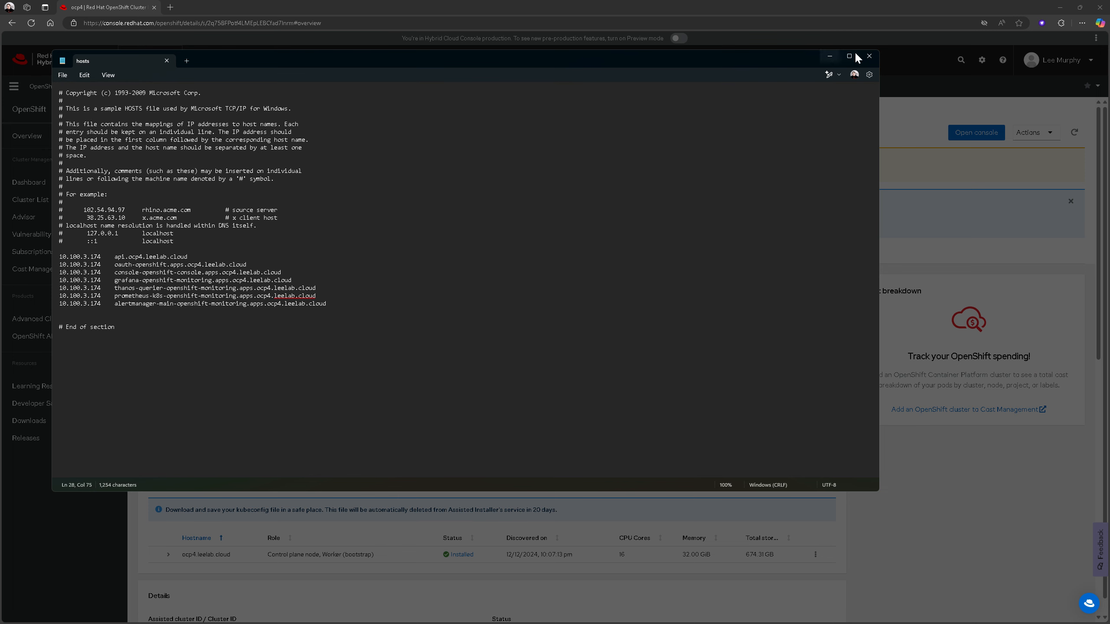
{"action": "left_click", "coordinate": [869, 56]}
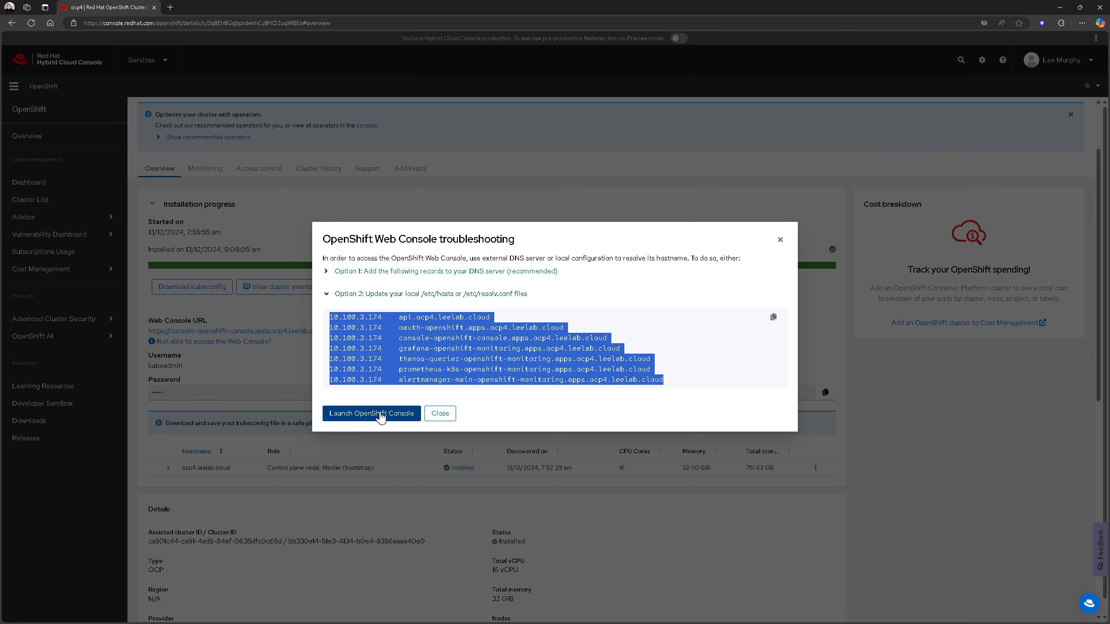
Launch the OpenShift console from the troubleshooting dialog and proceed past both browser privacy warnings to the login page
{"action": "left_click", "coordinate": [372, 413]}
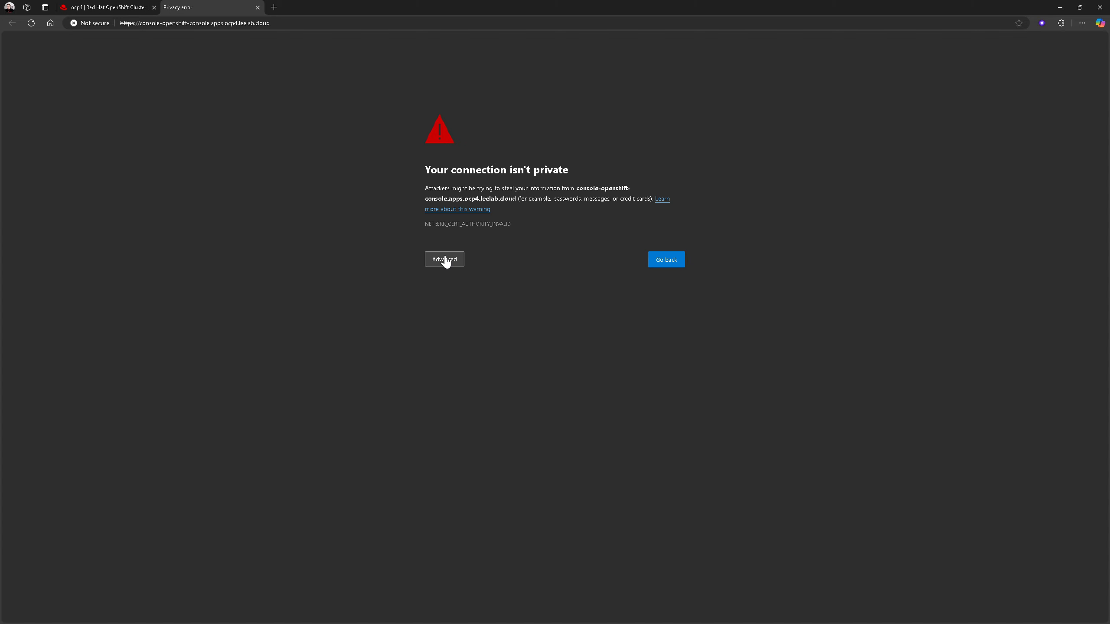
{"action": "left_click", "coordinate": [445, 261]}
{"action": "left_click", "coordinate": [464, 328]}
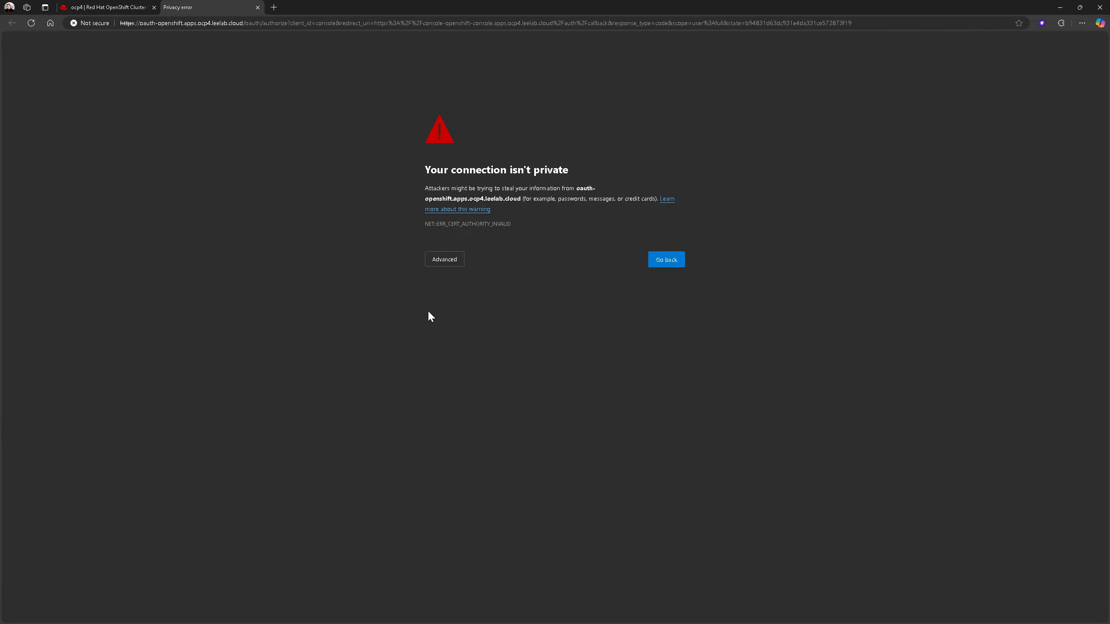
{"action": "left_click", "coordinate": [444, 259]}
{"action": "left_click", "coordinate": [496, 326]}
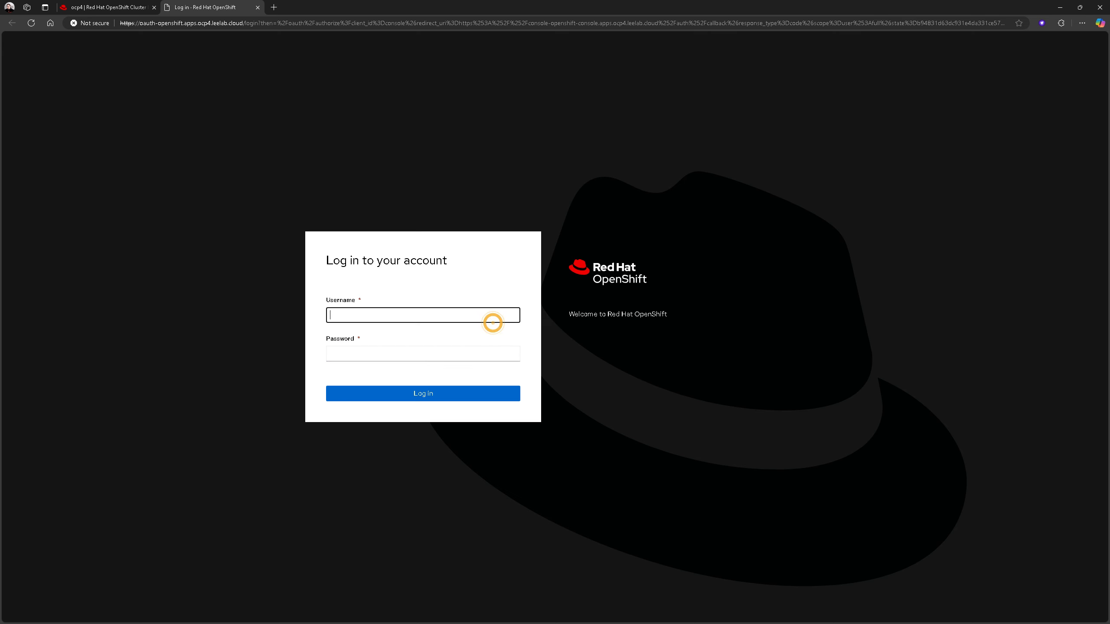
Return to the ocp4 cluster page, close the troubleshooting dialog and copy the kubeadmin password
{"action": "left_click", "coordinate": [100, 7]}
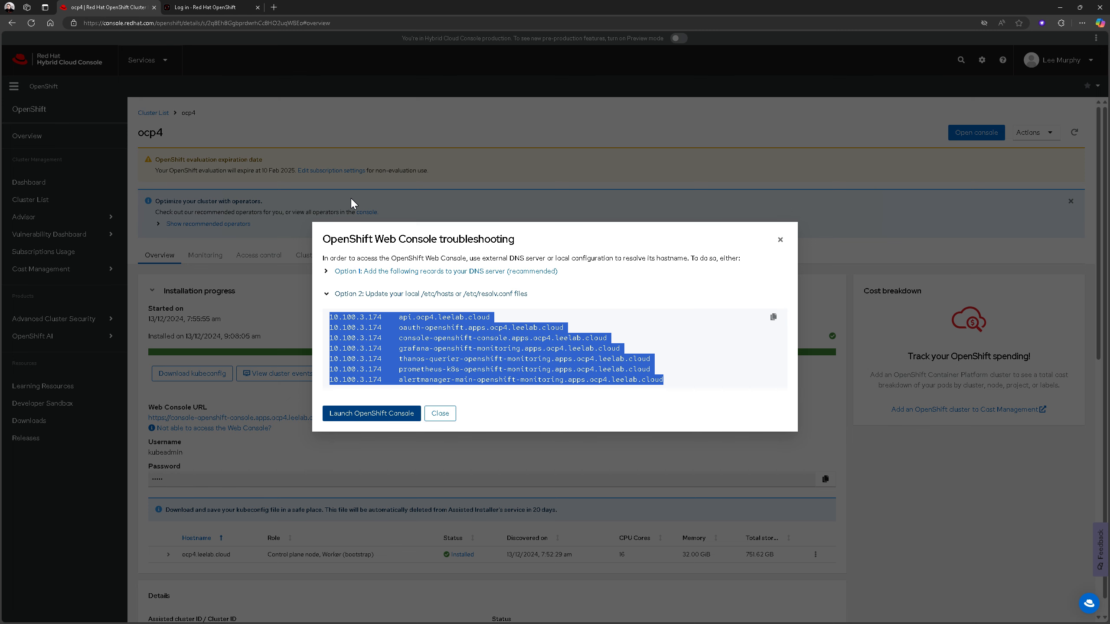
{"action": "left_click", "coordinate": [438, 413]}
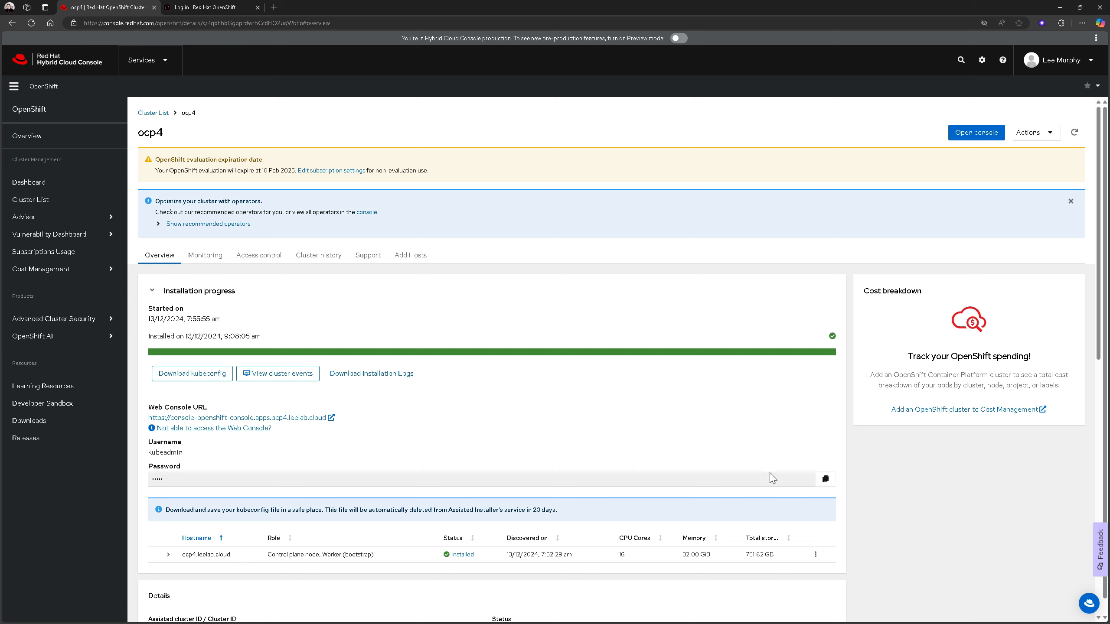
{"action": "left_click", "coordinate": [826, 479]}
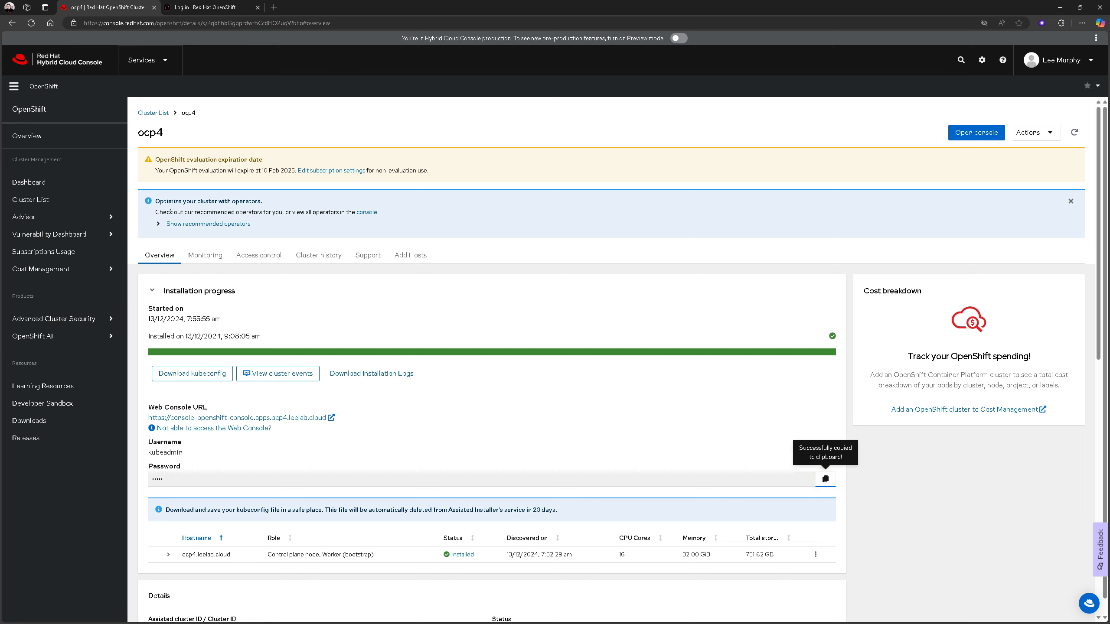
Log in to the OpenShift web console as kubeadmin, pasting the copied account password
{"action": "left_click", "coordinate": [227, 8]}
{"action": "type", "text": "kubeadmin"}
{"action": "key", "text": "Tab"}
{"action": "key", "text": "ctrl+v"}
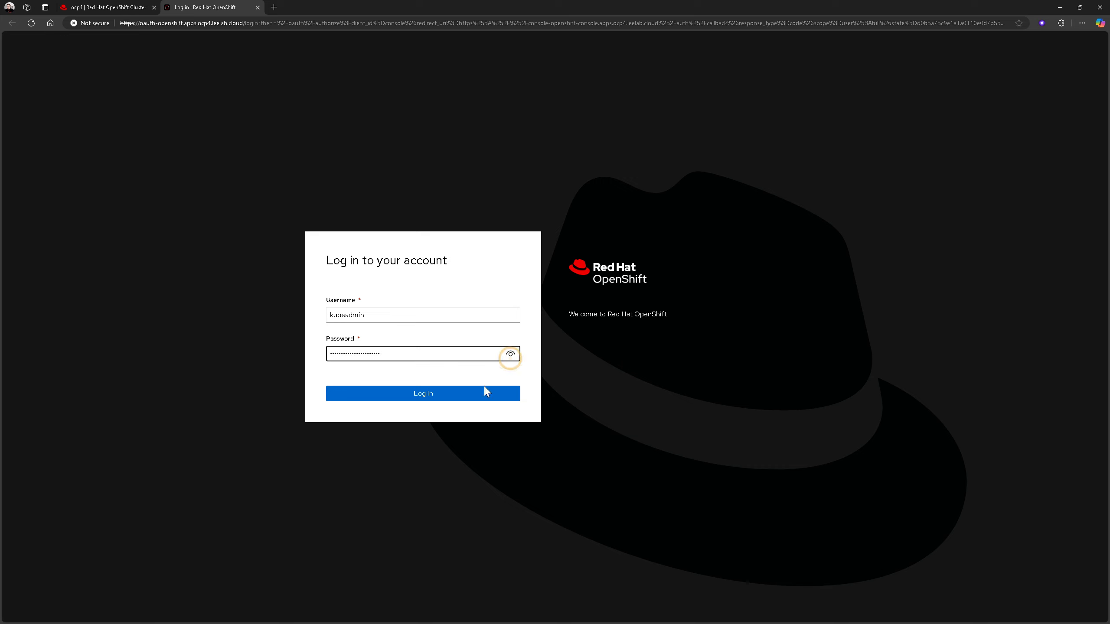
{"action": "left_click", "coordinate": [470, 402]}
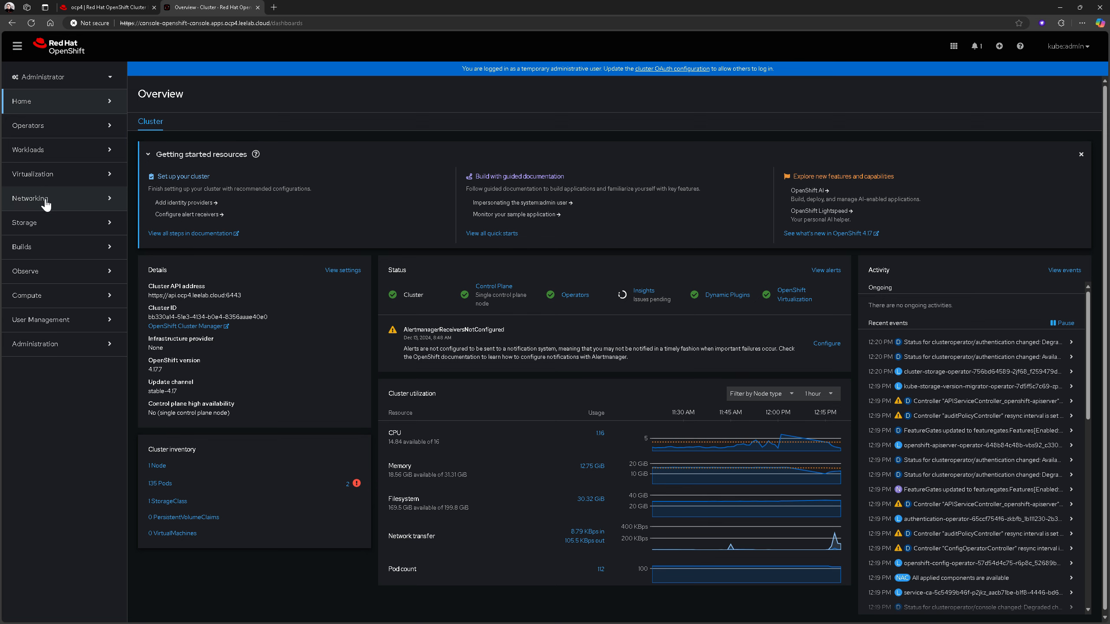
Look through the console's Storage, Networking and Virtualization sections and view the Template catalog for creating virtual machines
{"action": "left_click", "coordinate": [36, 223]}
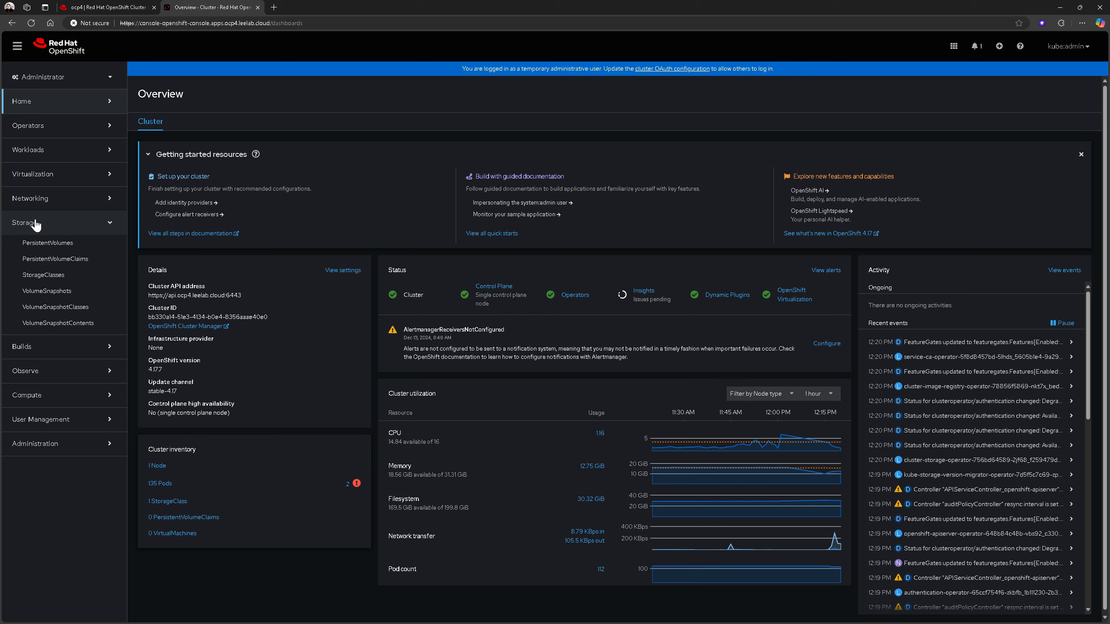
{"action": "left_click", "coordinate": [36, 223]}
{"action": "left_click", "coordinate": [35, 199]}
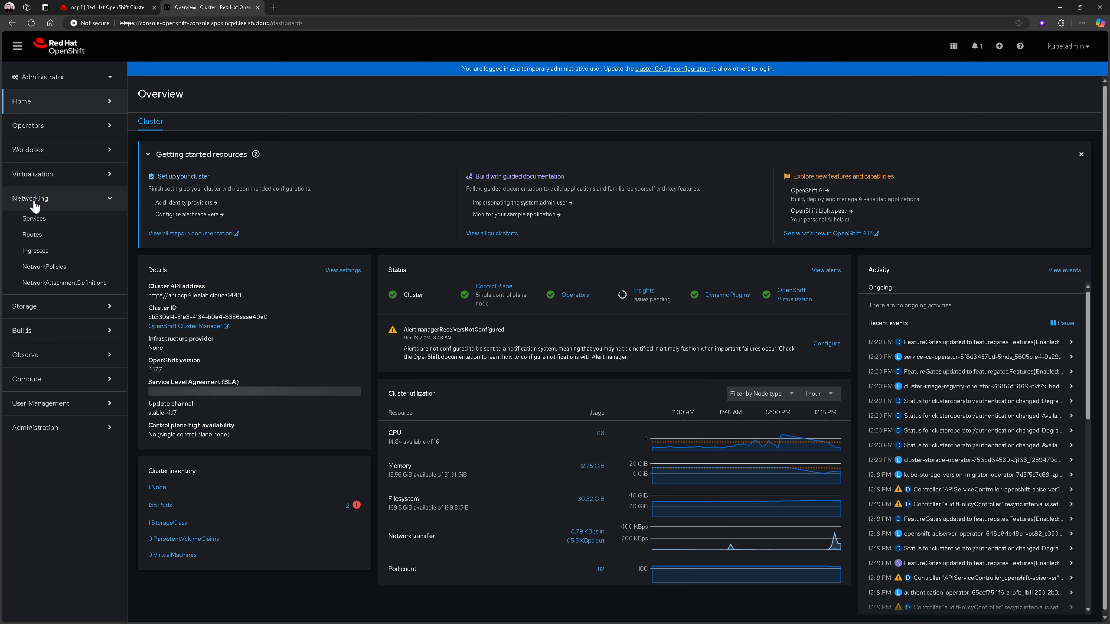
{"action": "left_click", "coordinate": [37, 175]}
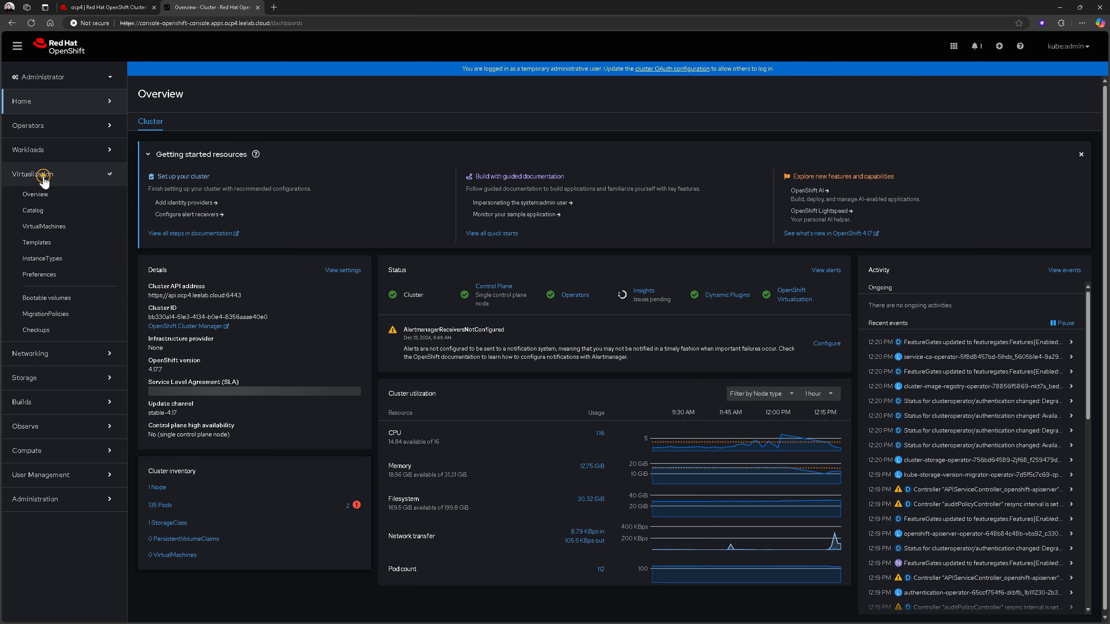
{"action": "left_click", "coordinate": [37, 210]}
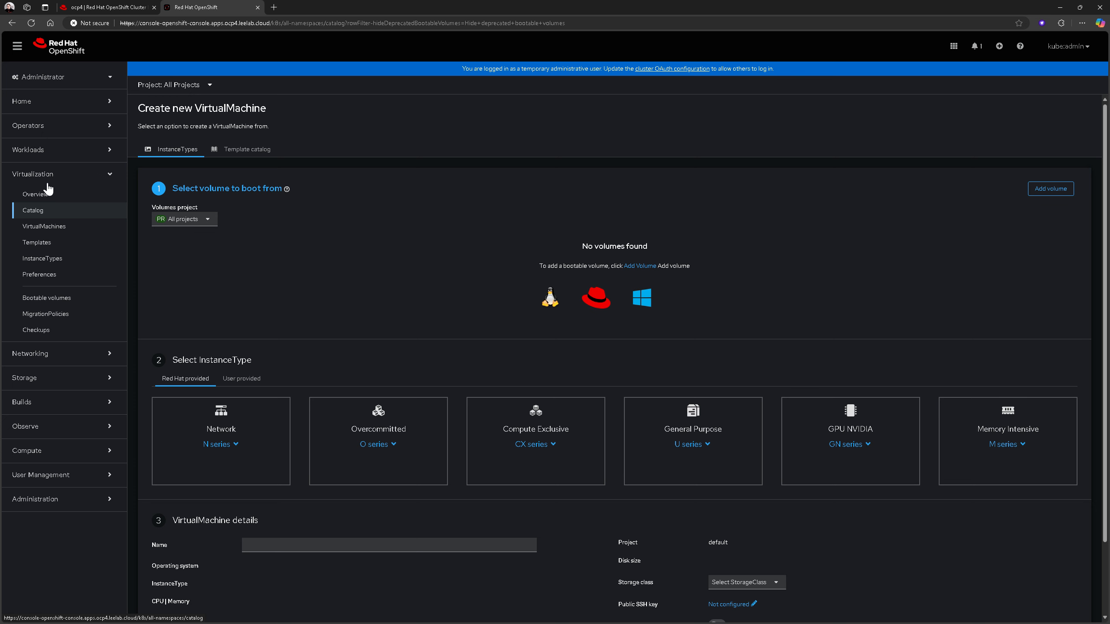
{"action": "left_click", "coordinate": [242, 151]}
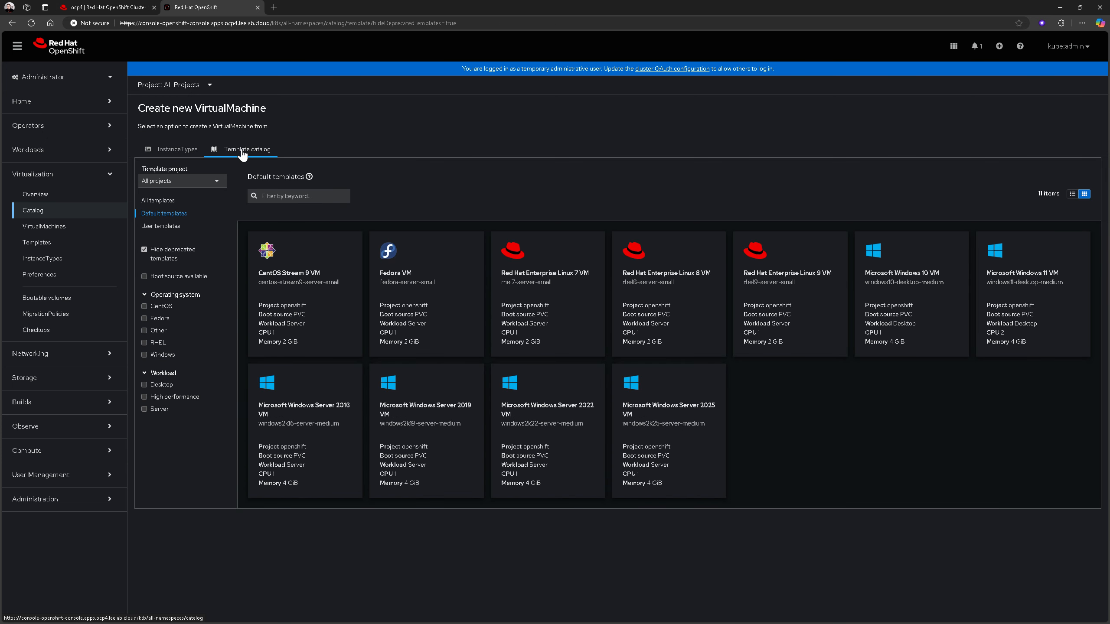